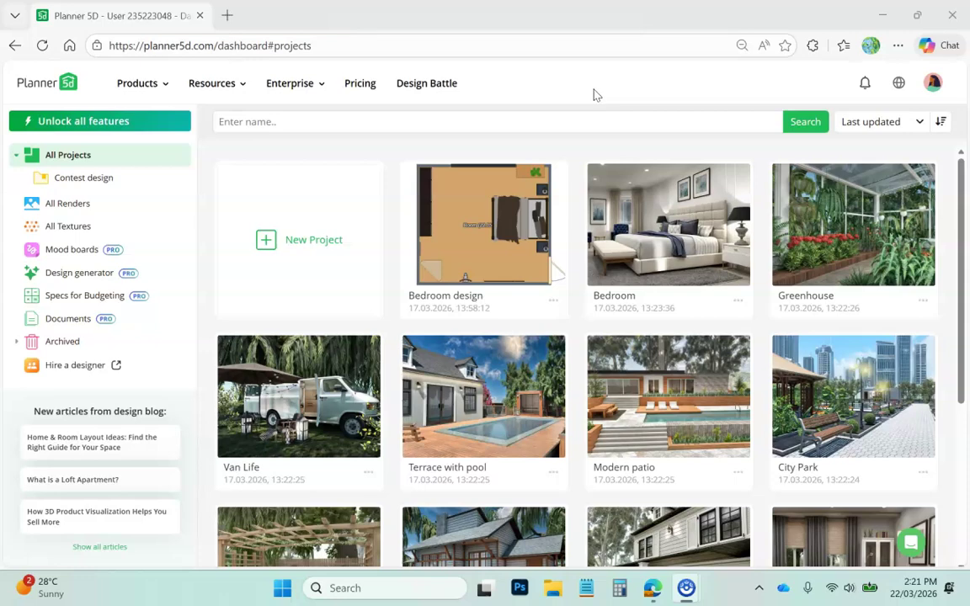
Open the existing "Bedroom design" project and look over its furnished 2D floor plan.
{"action": "left_click", "coordinate": [934, 82]}
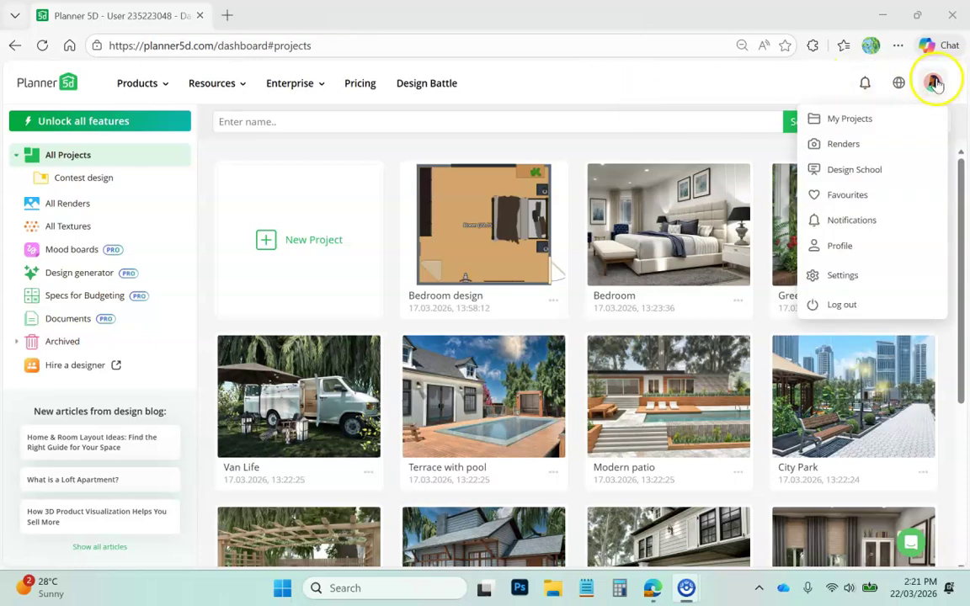
{"action": "left_click", "coordinate": [472, 257]}
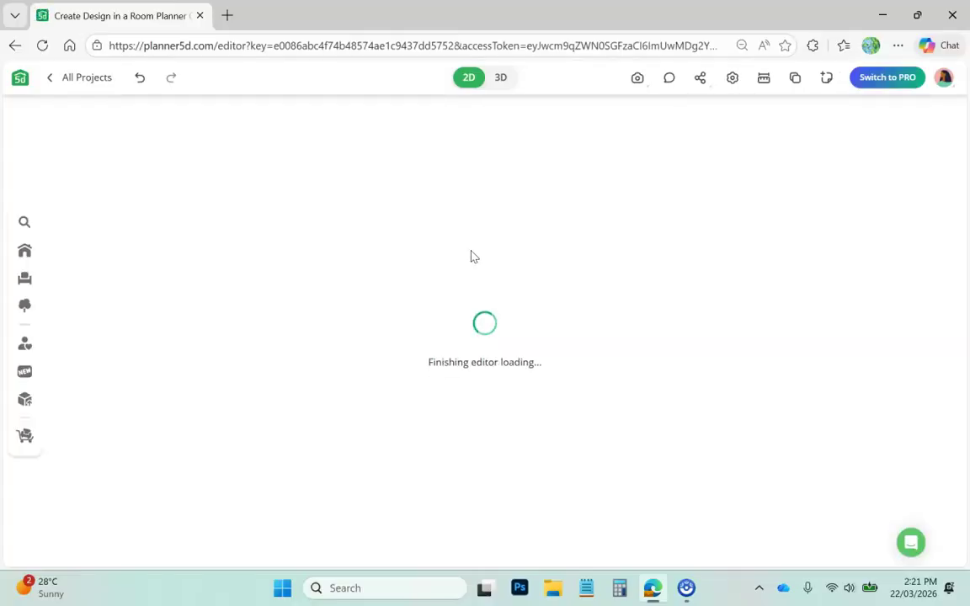
{"action": "left_click", "coordinate": [464, 280]}
{"action": "left_click", "coordinate": [555, 319]}
{"action": "left_click", "coordinate": [444, 396]}
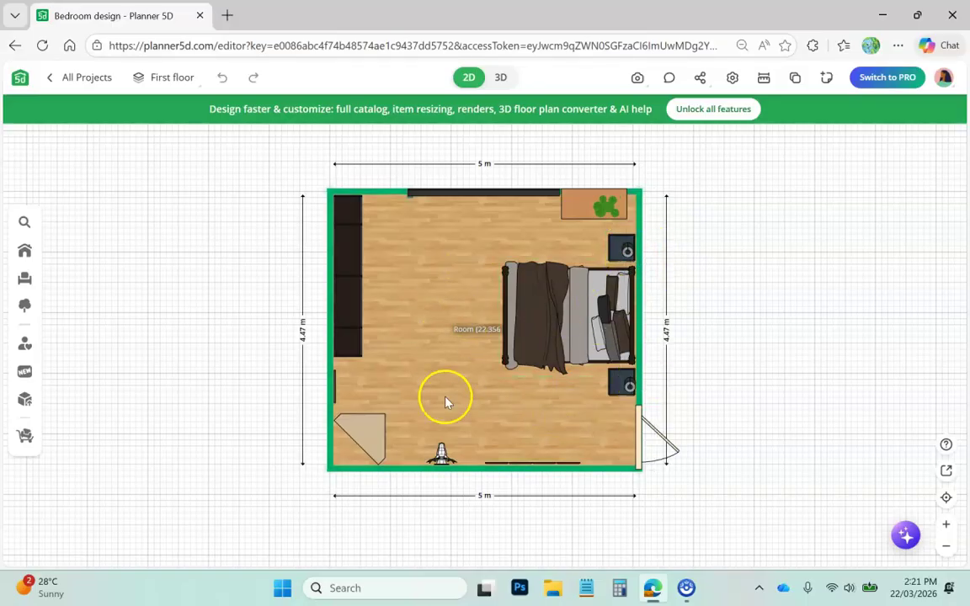
{"action": "left_click", "coordinate": [441, 455]}
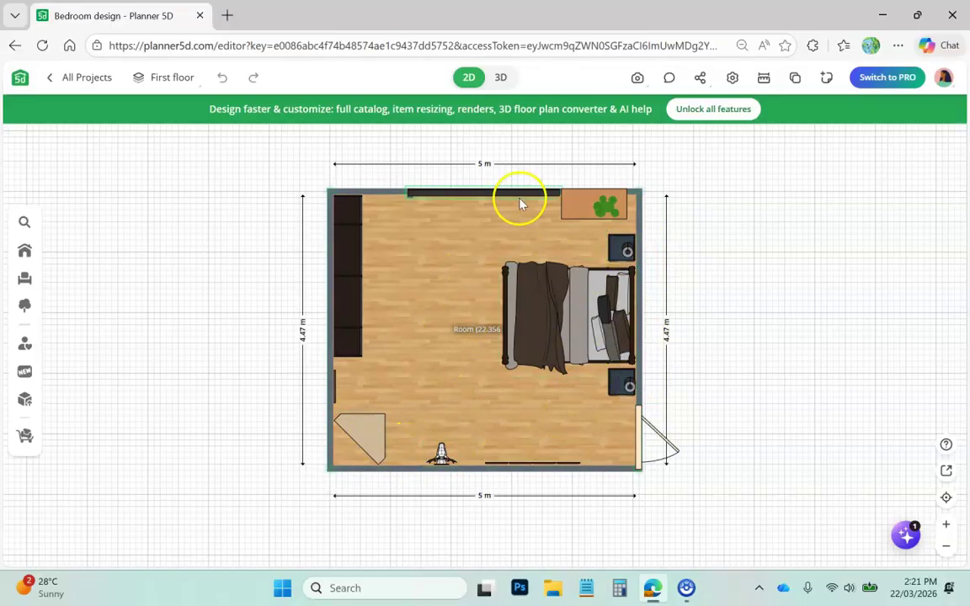
Examine the bedroom design in 3D from several angles, including the bed, wardrobe and window sides.
{"action": "left_click", "coordinate": [501, 79]}
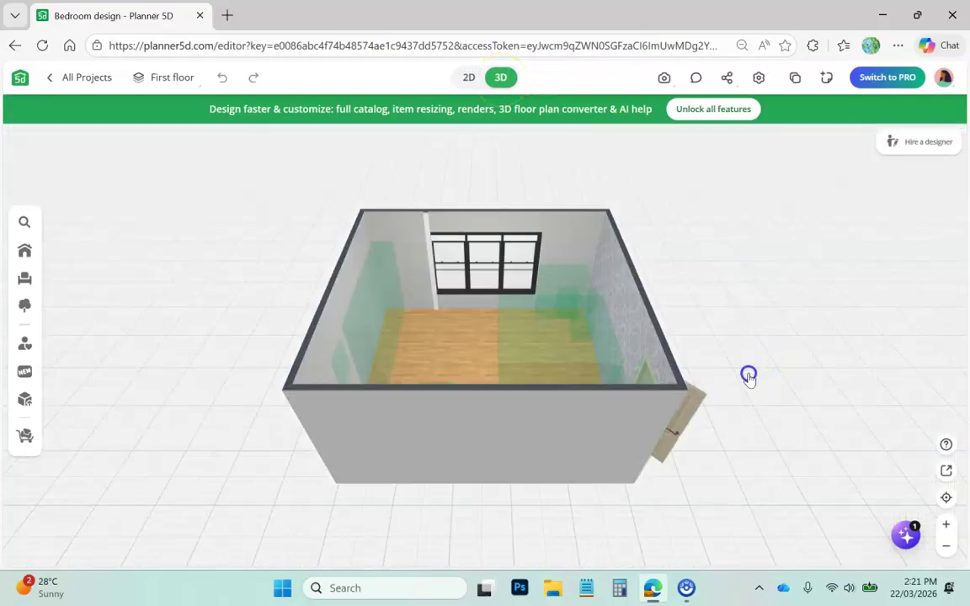
{"action": "left_click_drag", "start_coordinate": [665, 342], "coordinate": [503, 366]}
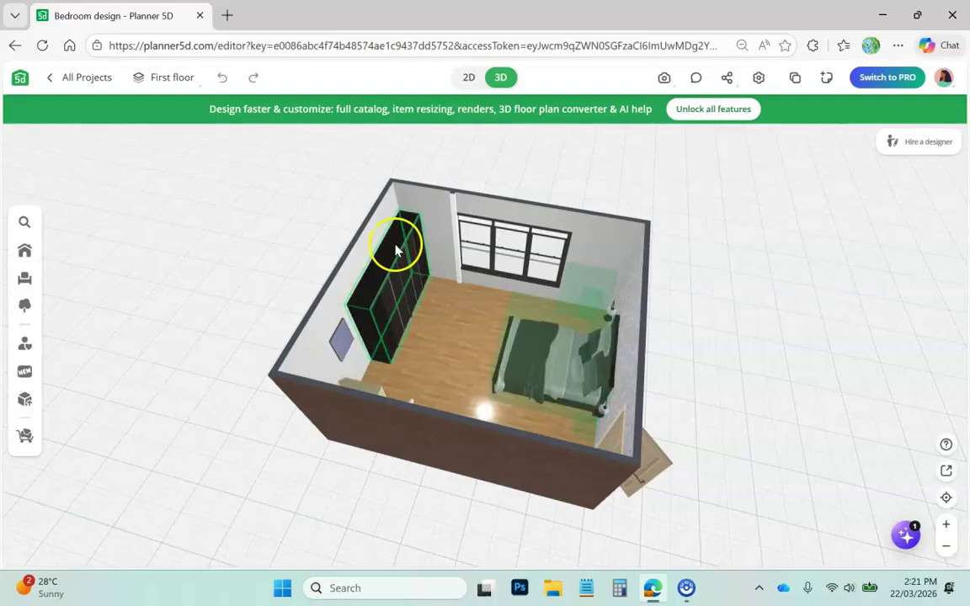
{"action": "left_click_drag", "start_coordinate": [724, 276], "coordinate": [705, 355]}
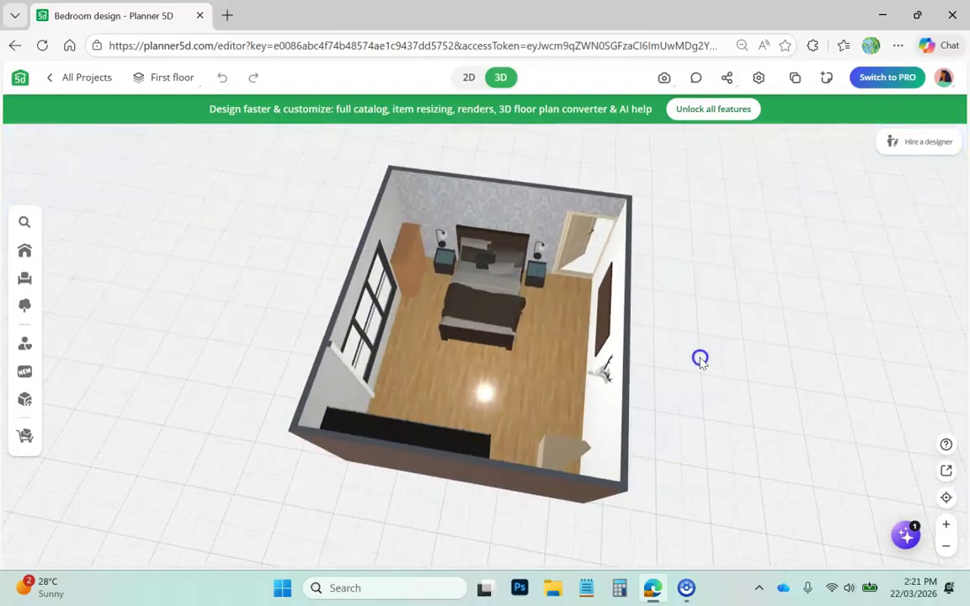
{"action": "left_click", "coordinate": [566, 358]}
{"action": "left_click_drag", "start_coordinate": [566, 358], "coordinate": [534, 399]}
Return to the project list and look through all the saved projects.
{"action": "left_click", "coordinate": [49, 77]}
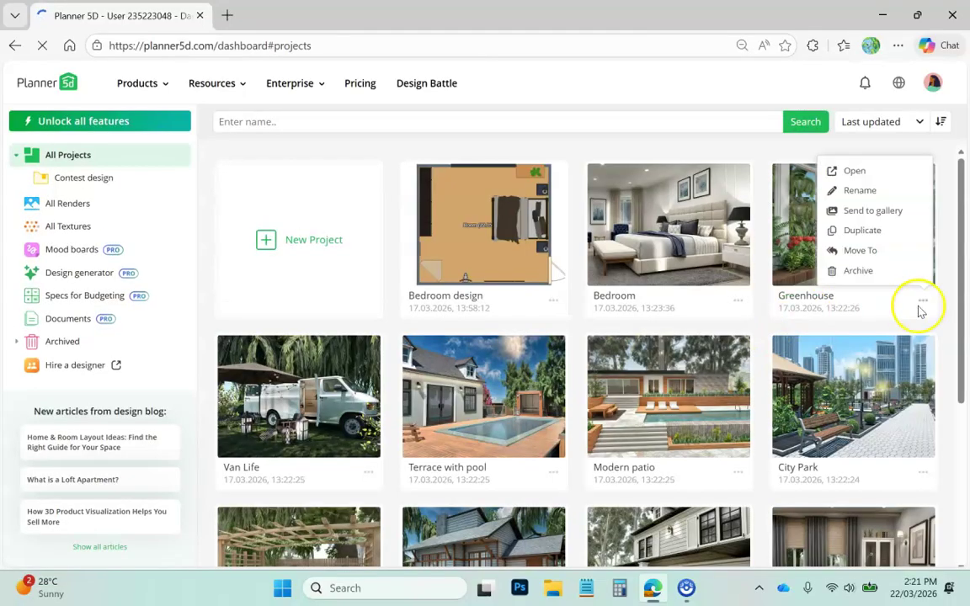
{"action": "scroll", "coordinate": [955, 330], "scroll_direction": "down", "scroll_amount": 3}
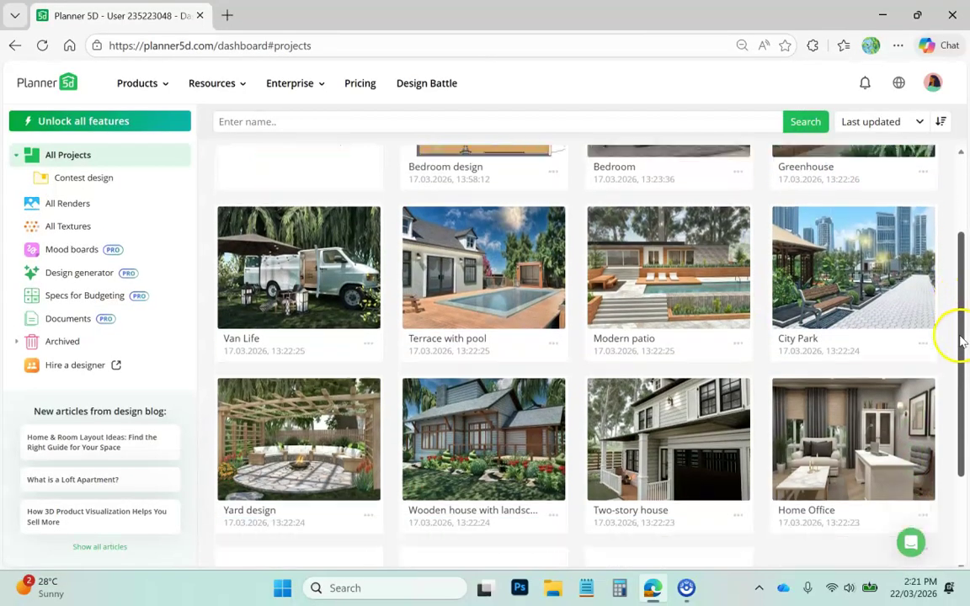
{"action": "scroll", "coordinate": [963, 341], "scroll_direction": "down", "scroll_amount": 1}
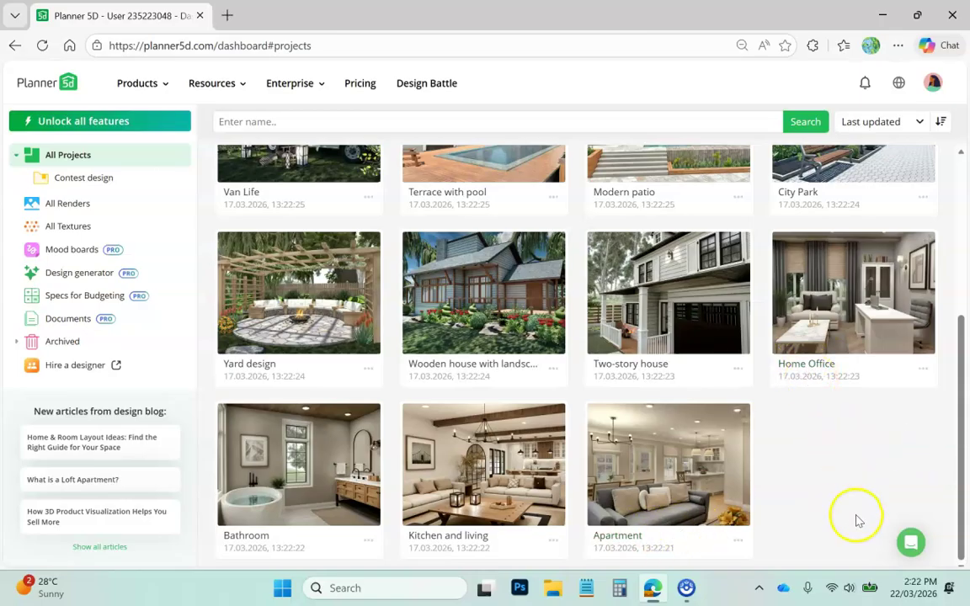
{"action": "scroll", "coordinate": [857, 520], "scroll_direction": "up", "scroll_amount": 4}
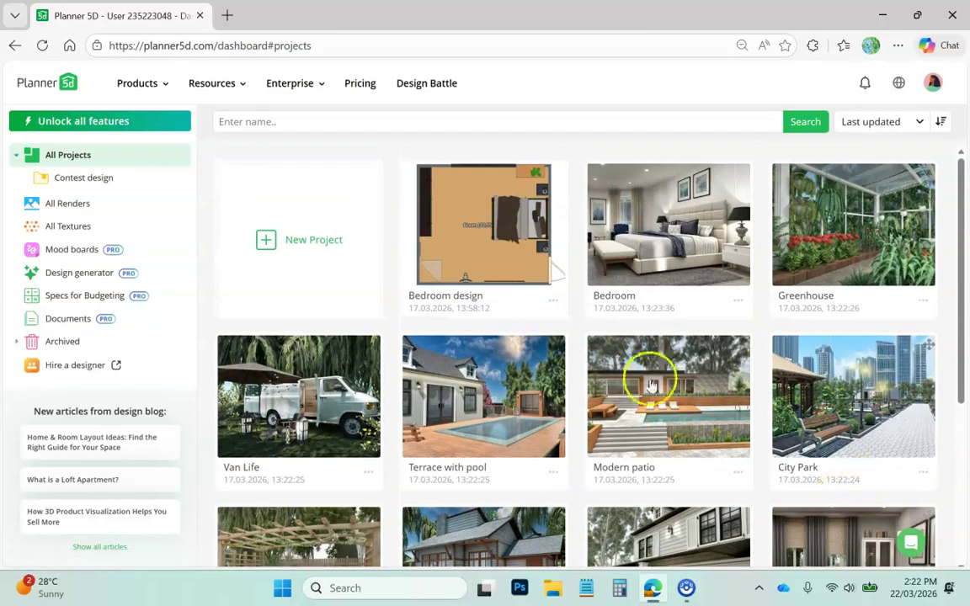
Start a new project from scratch and reshape its room to about 5.29 m wide by 4.91 m deep by moving the walls.
{"action": "left_click", "coordinate": [269, 241]}
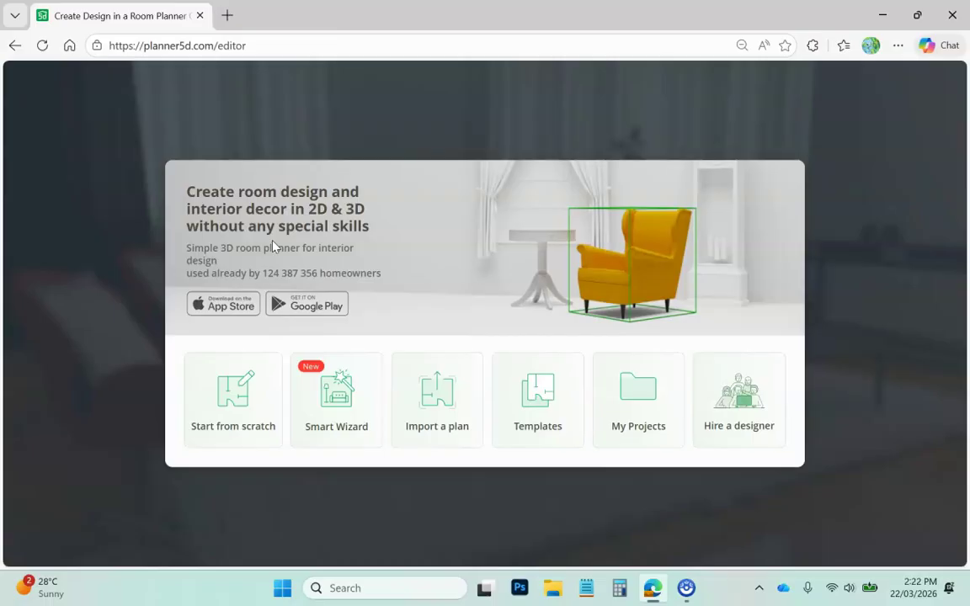
{"action": "left_click", "coordinate": [236, 407]}
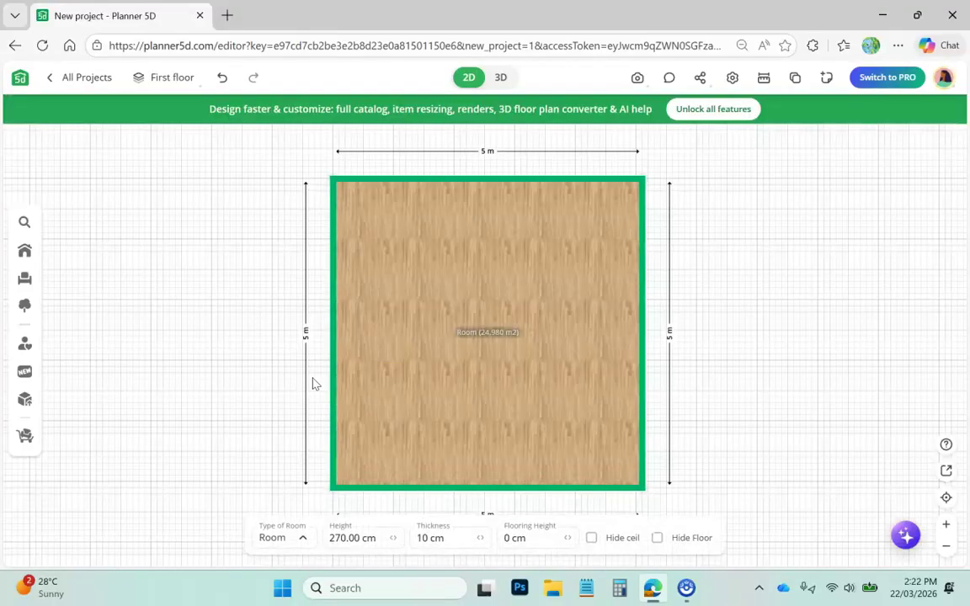
{"action": "left_click", "coordinate": [350, 324]}
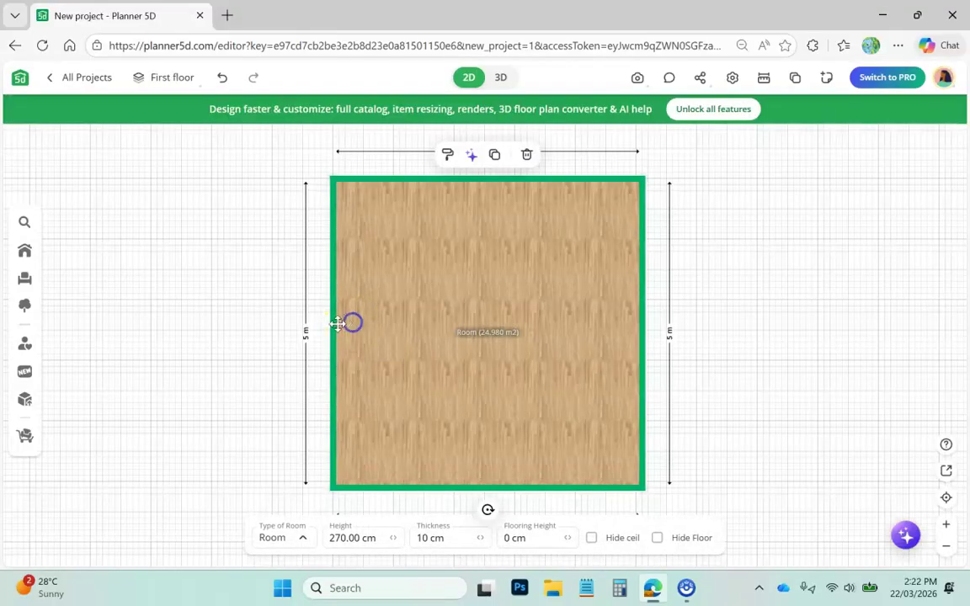
{"action": "left_click_drag", "start_coordinate": [334, 330], "coordinate": [315, 321]}
{"action": "left_click", "coordinate": [669, 344]}
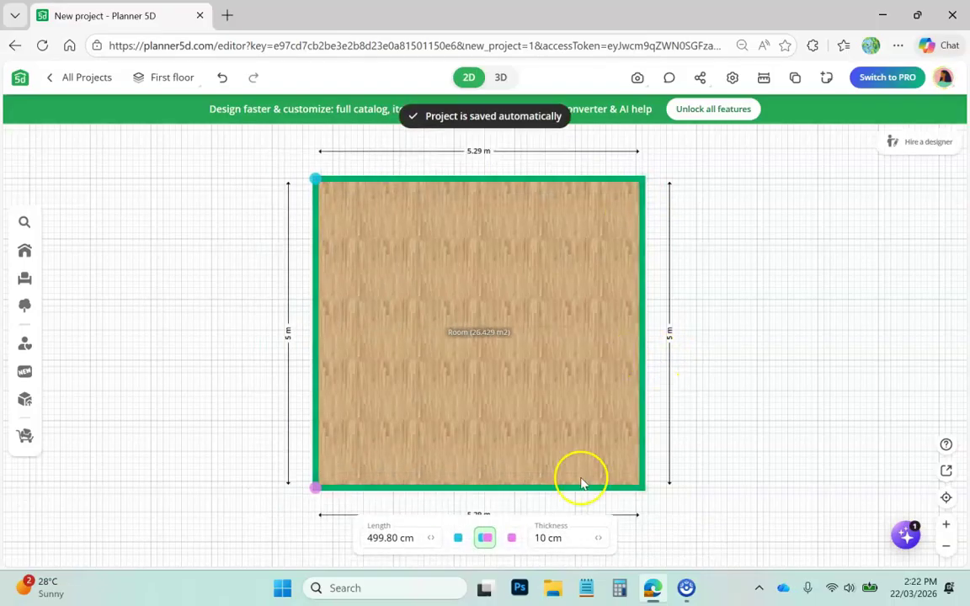
{"action": "left_click_drag", "start_coordinate": [517, 490], "coordinate": [516, 482]}
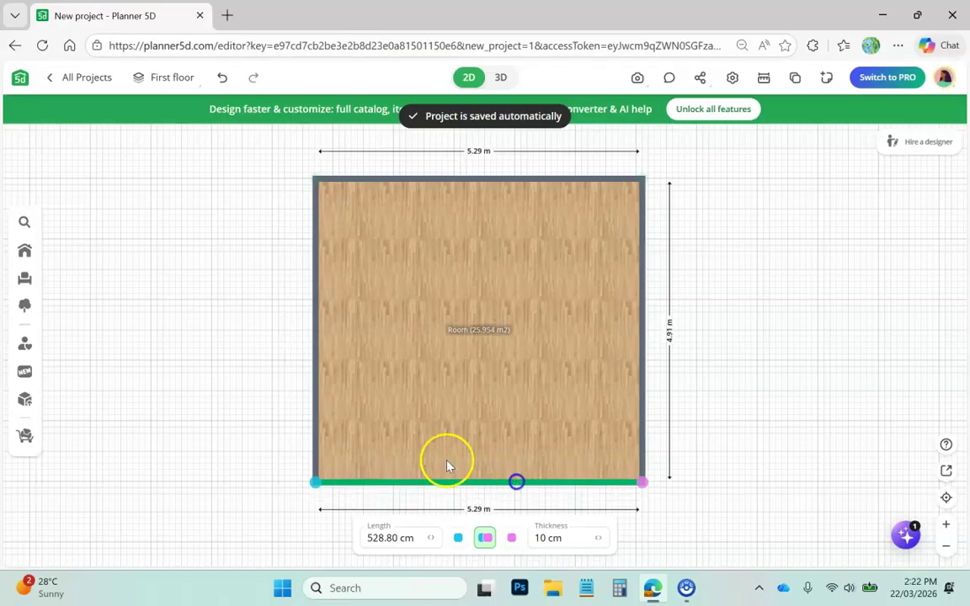
Place a double bed from the bedroom furniture catalog against the middle of the room's upper wall.
{"action": "left_click", "coordinate": [27, 281]}
{"action": "left_click", "coordinate": [95, 387]}
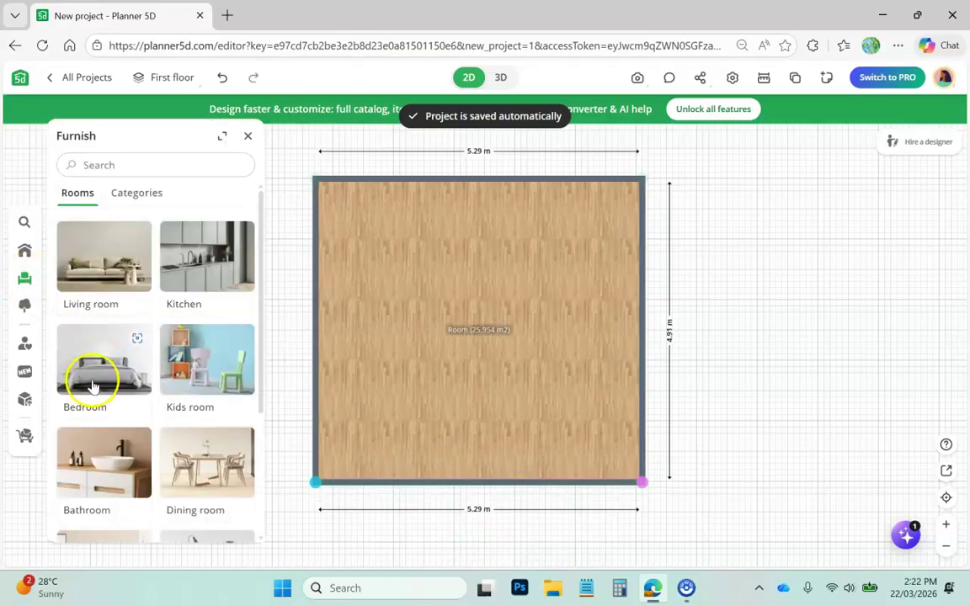
{"action": "left_click", "coordinate": [91, 253]}
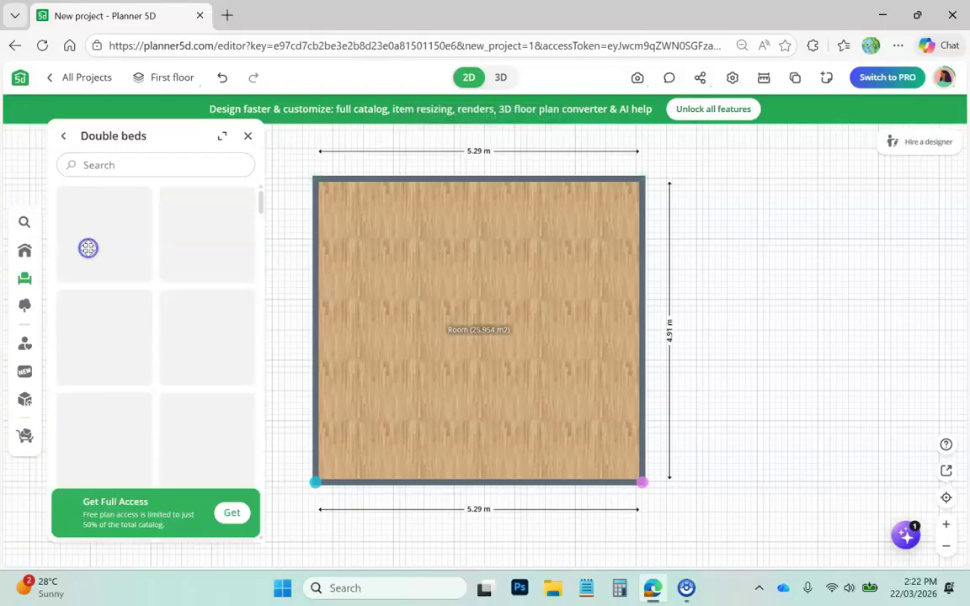
{"action": "scroll", "coordinate": [190, 384], "scroll_direction": "down", "scroll_amount": 5}
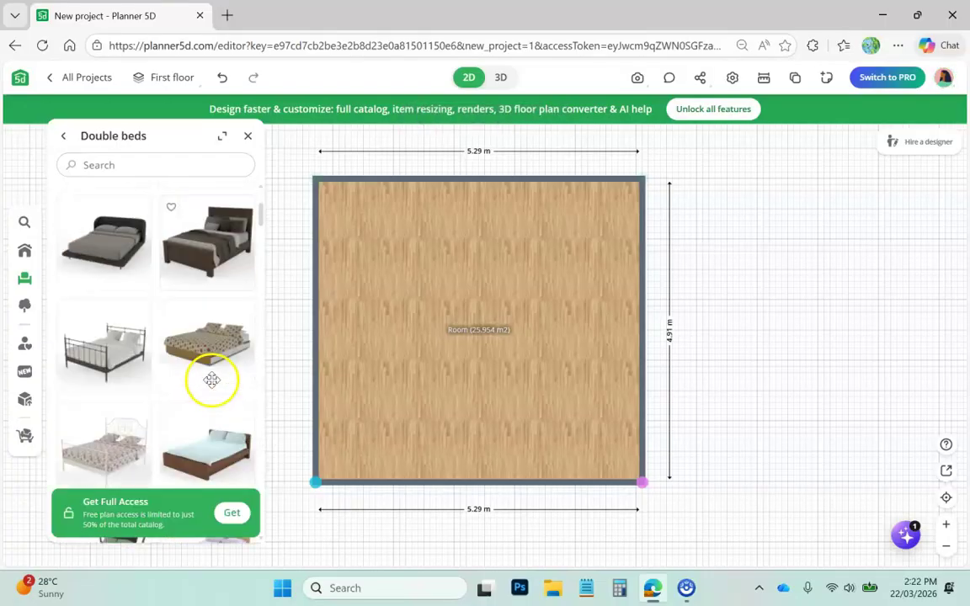
{"action": "left_click_drag", "start_coordinate": [213, 290], "coordinate": [477, 258]}
{"action": "scroll", "coordinate": [178, 364], "scroll_direction": "down", "scroll_amount": 5}
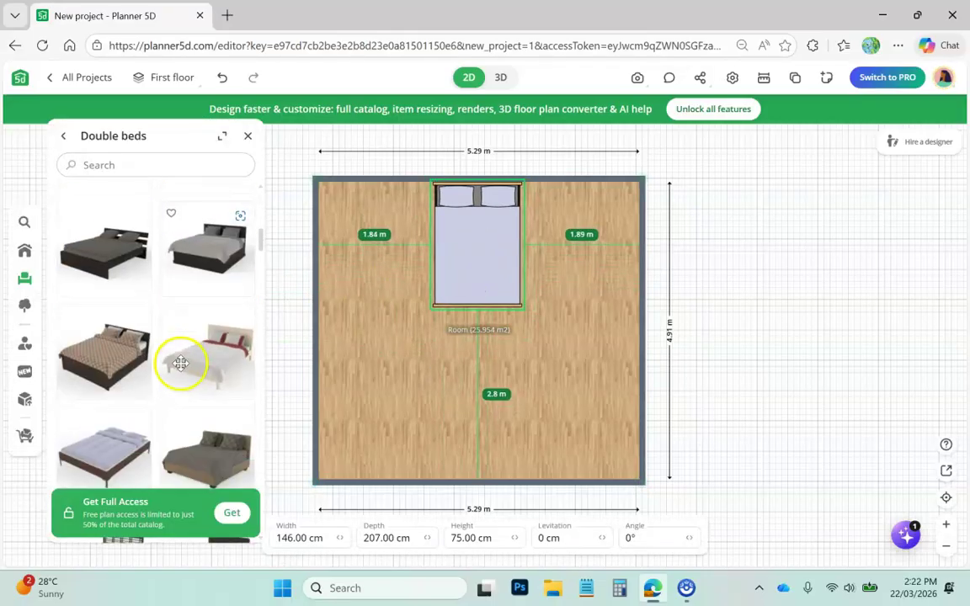
{"action": "scroll", "coordinate": [181, 365], "scroll_direction": "down", "scroll_amount": 10}
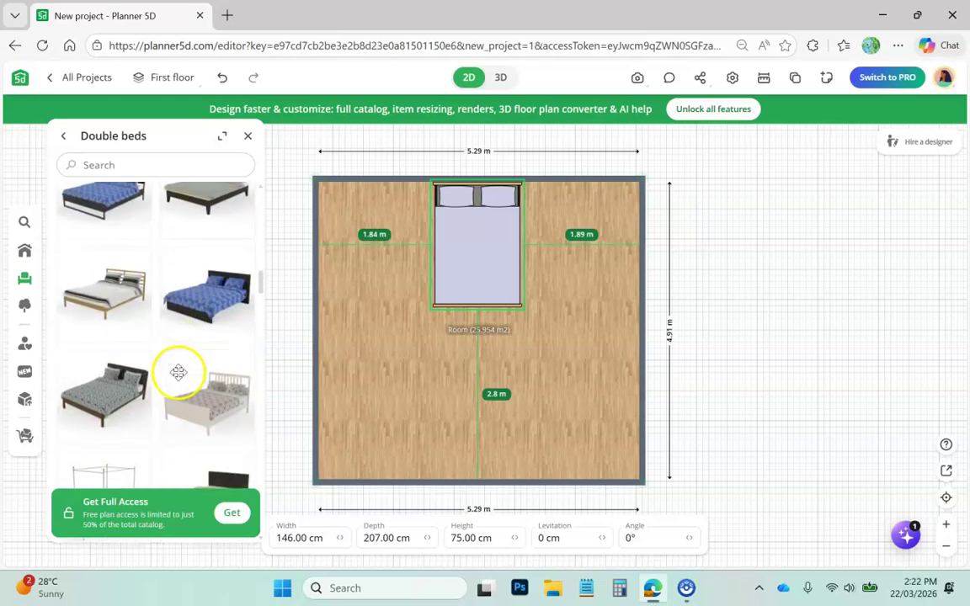
{"action": "scroll", "coordinate": [181, 379], "scroll_direction": "down", "scroll_amount": 3}
{"action": "scroll", "coordinate": [183, 358], "scroll_direction": "up", "scroll_amount": 10}
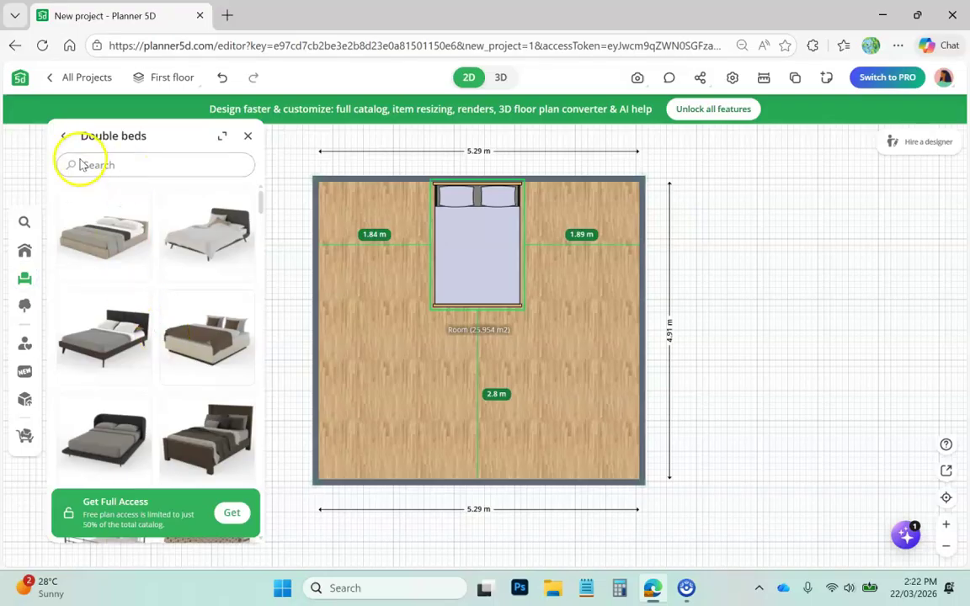
Place the cream dresser with a mirror against the right wall, about 0.64 m from the upper wall.
{"action": "left_click", "coordinate": [61, 137]}
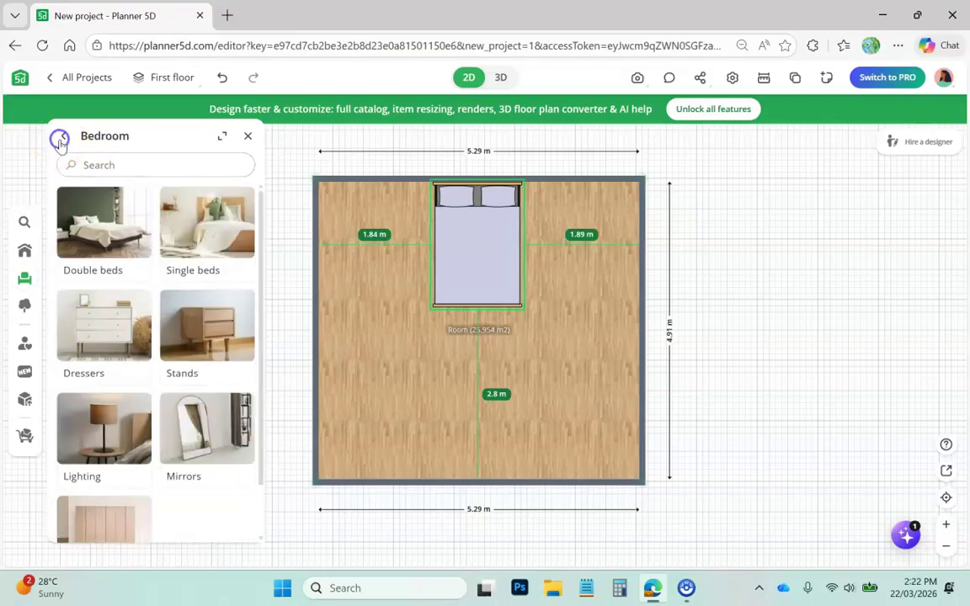
{"action": "left_click", "coordinate": [113, 345]}
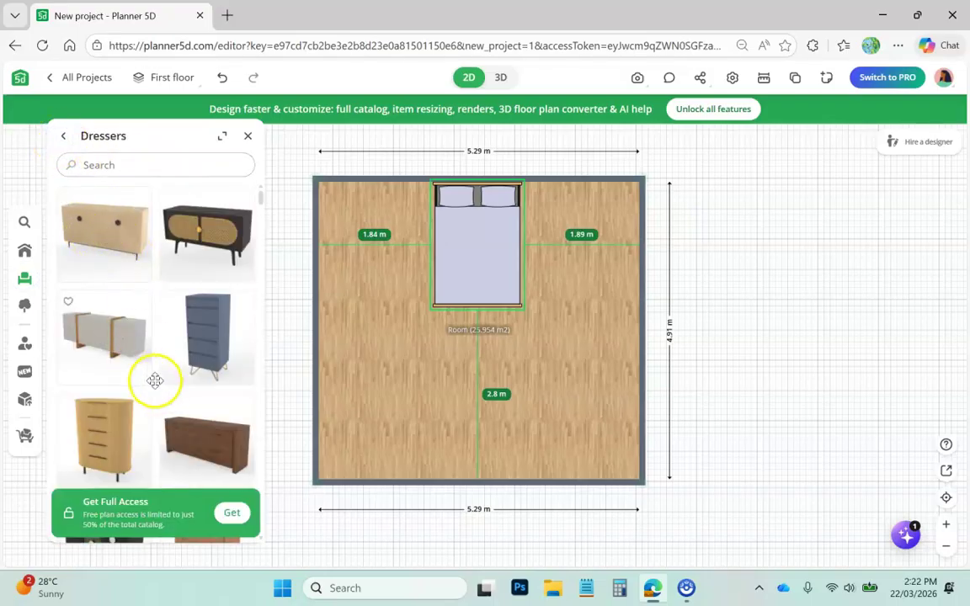
{"action": "scroll", "coordinate": [169, 375], "scroll_direction": "down", "scroll_amount": 6}
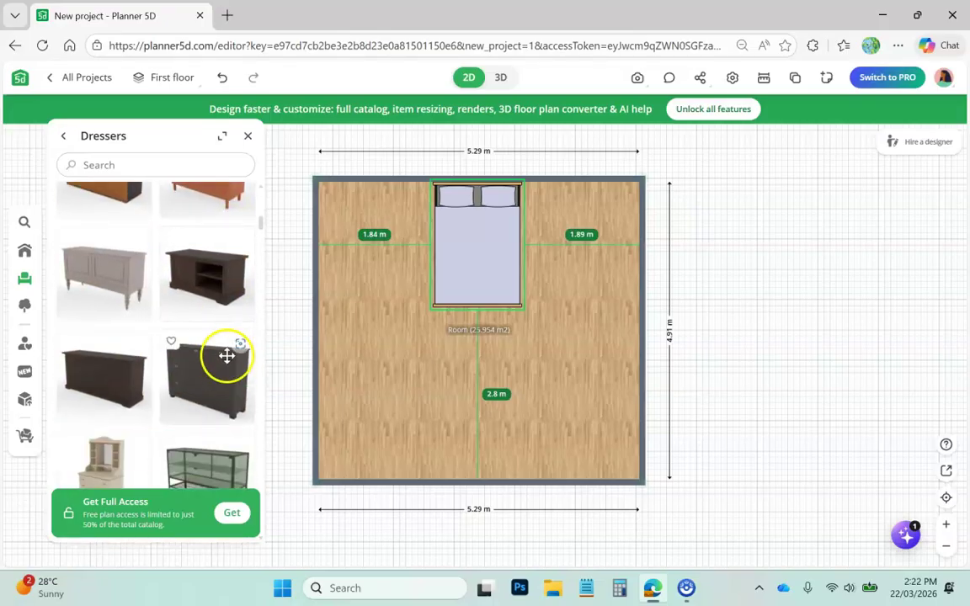
{"action": "scroll", "coordinate": [207, 367], "scroll_direction": "down", "scroll_amount": 2}
{"action": "left_click_drag", "start_coordinate": [187, 320], "coordinate": [615, 342]}
{"action": "left_click_drag", "start_coordinate": [628, 394], "coordinate": [628, 254]}
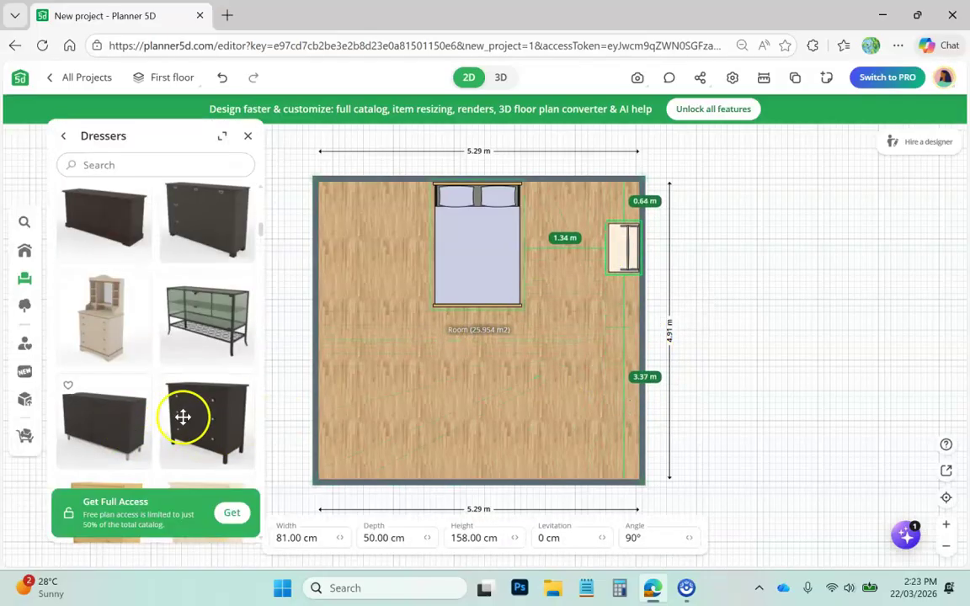
Place a 109 cm wide wooden dresser in the room's upper-left corner, against the left wall.
{"action": "scroll", "coordinate": [190, 415], "scroll_direction": "down", "scroll_amount": 6}
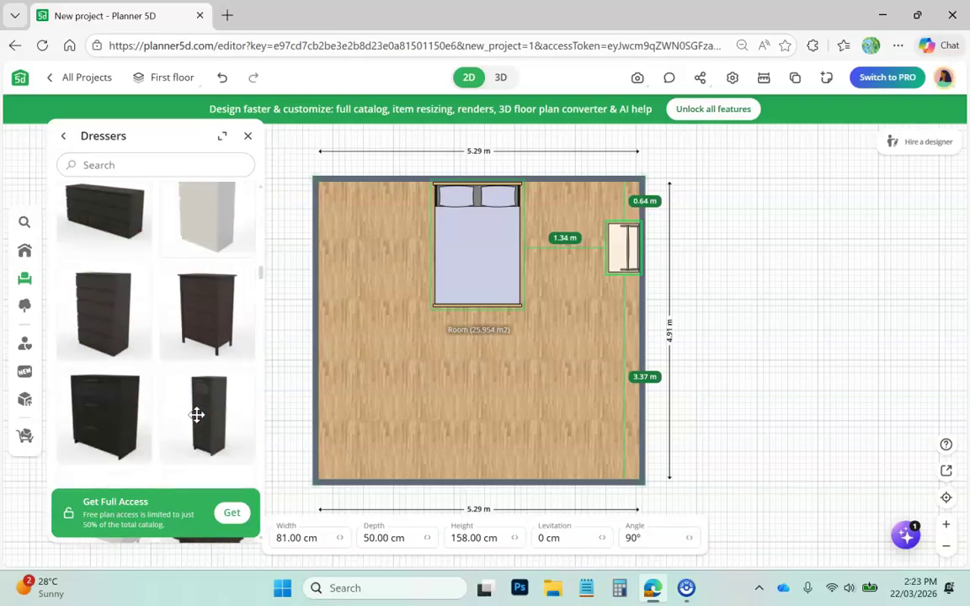
{"action": "scroll", "coordinate": [196, 414], "scroll_direction": "down", "scroll_amount": 3}
{"action": "left_click_drag", "start_coordinate": [99, 295], "coordinate": [331, 206]}
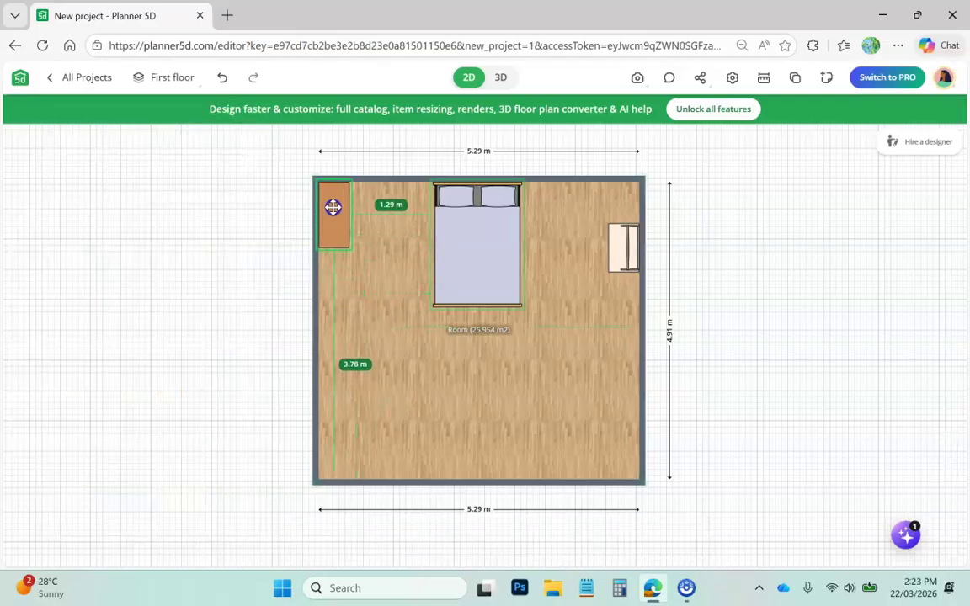
{"action": "scroll", "coordinate": [182, 426], "scroll_direction": "down", "scroll_amount": 3}
{"action": "scroll", "coordinate": [182, 431], "scroll_direction": "down", "scroll_amount": 10}
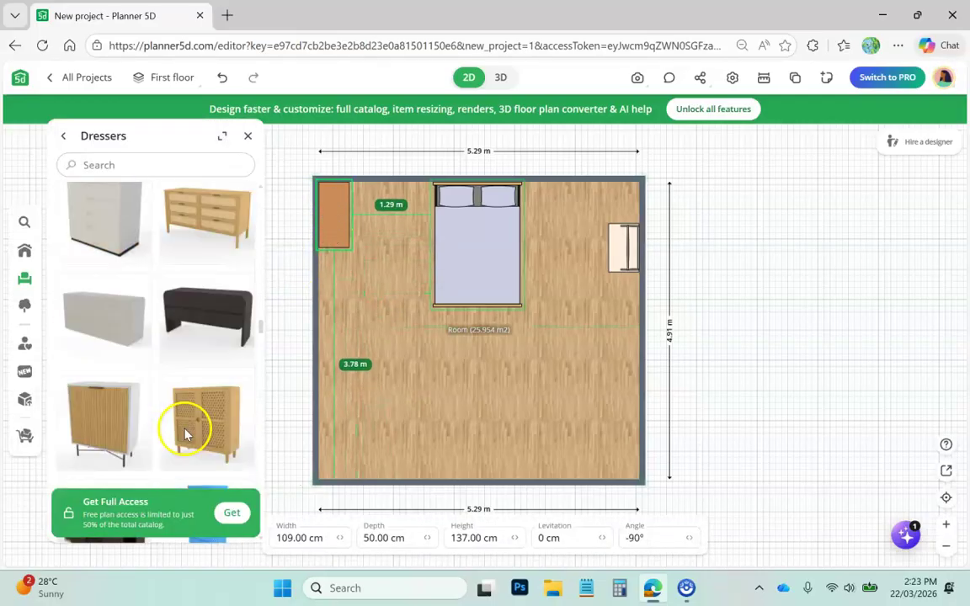
{"action": "scroll", "coordinate": [173, 348], "scroll_direction": "up", "scroll_amount": 1}
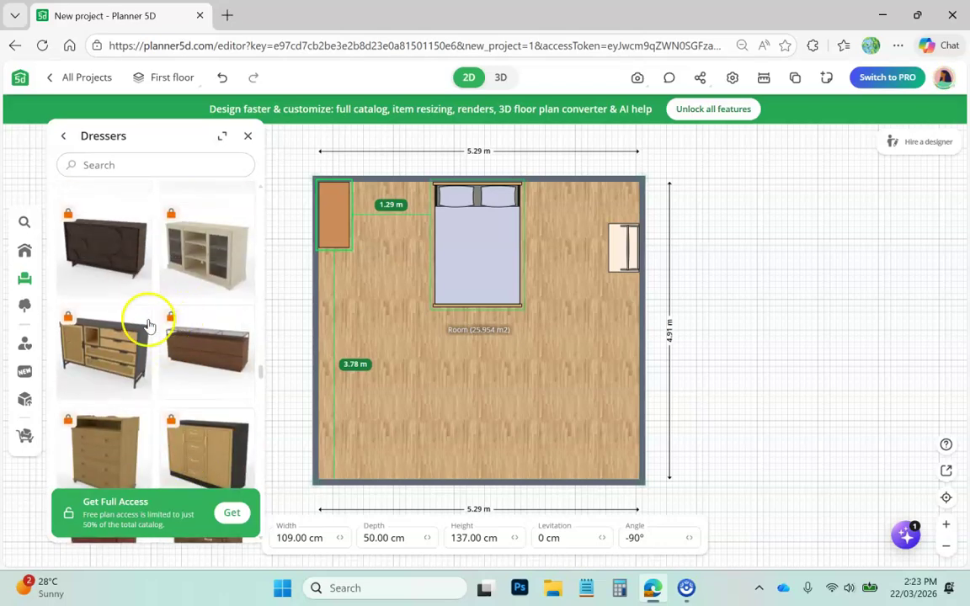
Add the wooden wardrobe with open doors, rotate it to -270° to face into the room, and set it in the lower-right corner.
{"action": "left_click", "coordinate": [63, 137]}
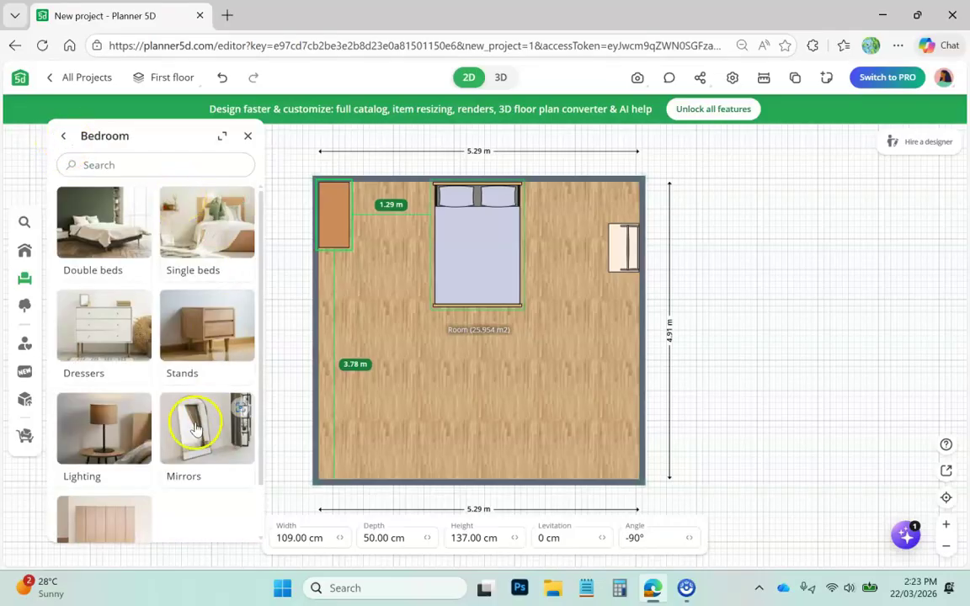
{"action": "scroll", "coordinate": [168, 421], "scroll_direction": "down", "scroll_amount": 1}
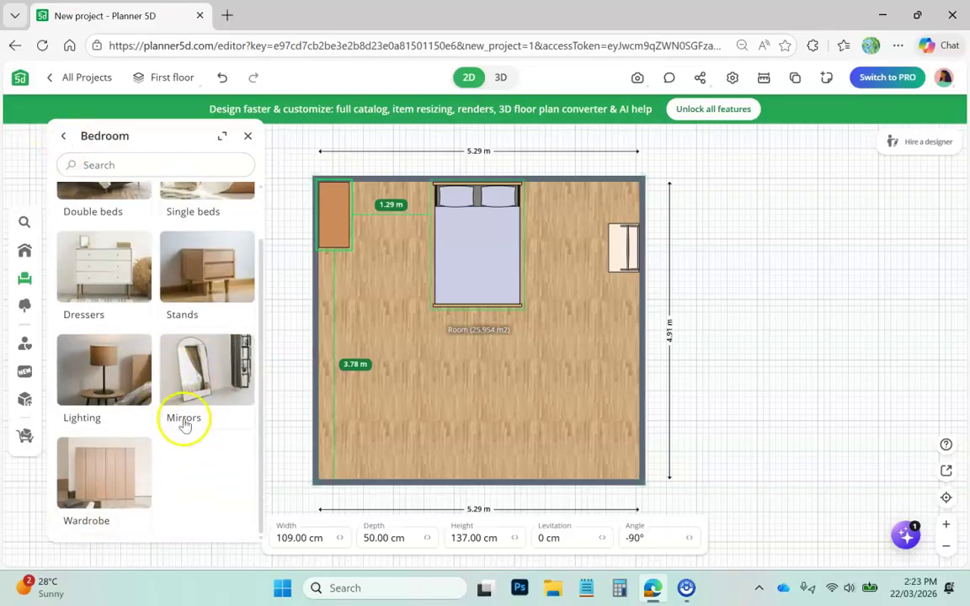
{"action": "left_click", "coordinate": [122, 481]}
{"action": "left_click_drag", "start_coordinate": [208, 240], "coordinate": [602, 370]}
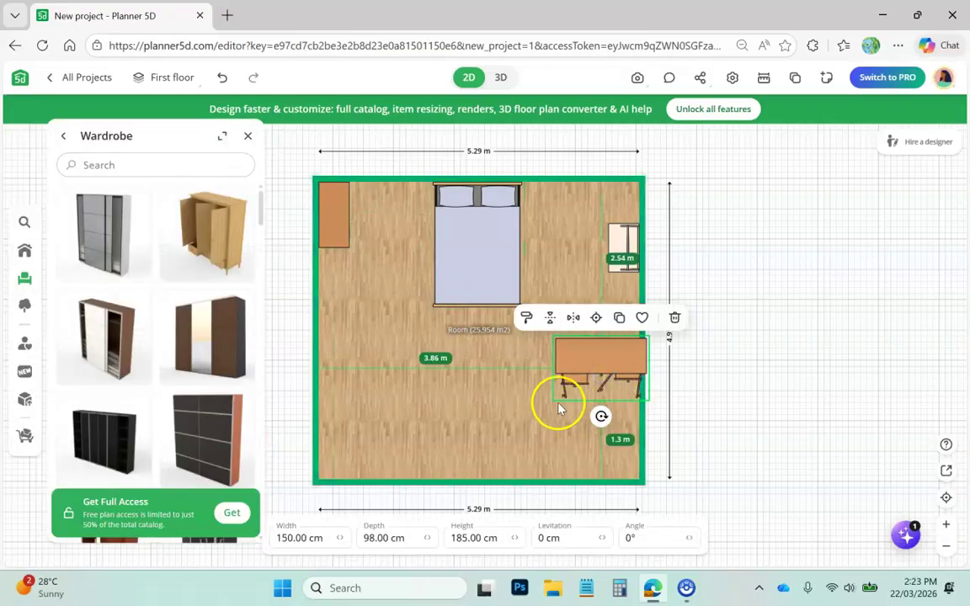
{"action": "left_click_drag", "start_coordinate": [601, 418], "coordinate": [541, 368]}
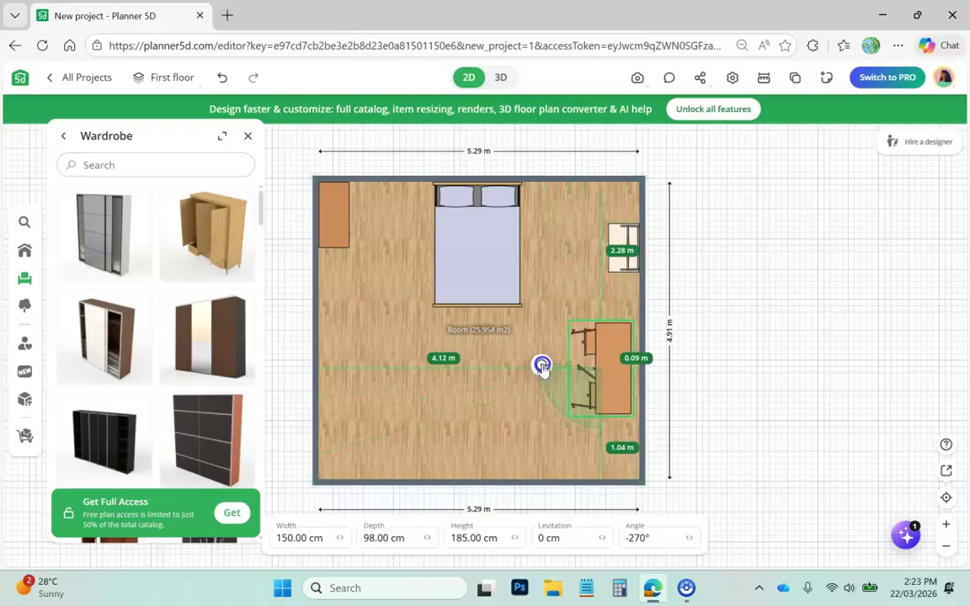
{"action": "left_click_drag", "start_coordinate": [625, 388], "coordinate": [633, 451]}
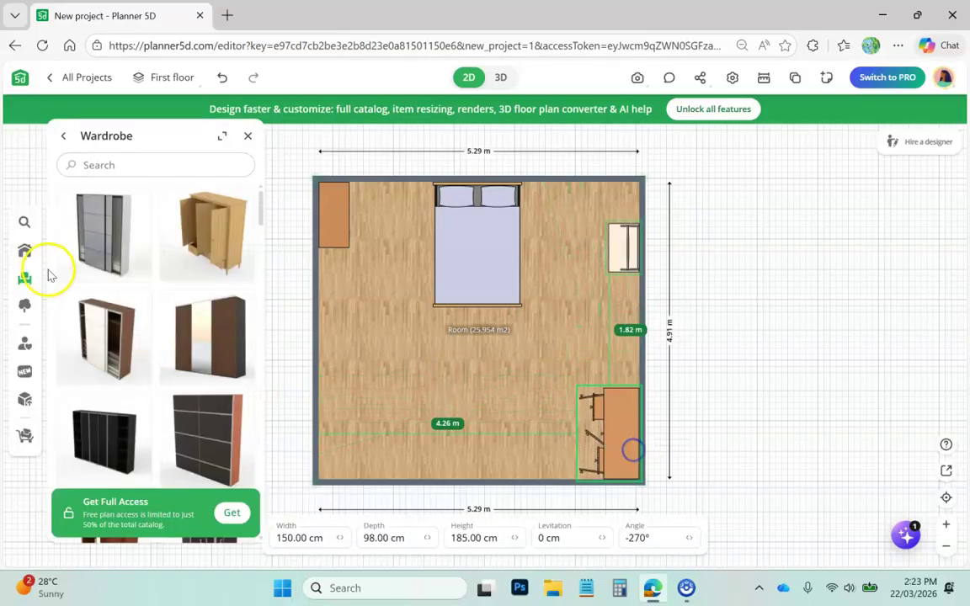
Place a 210 cm wide three-pane wooden window from the construction catalog in the middle of the room's left wall.
{"action": "left_click", "coordinate": [64, 138]}
{"action": "left_click", "coordinate": [65, 136]}
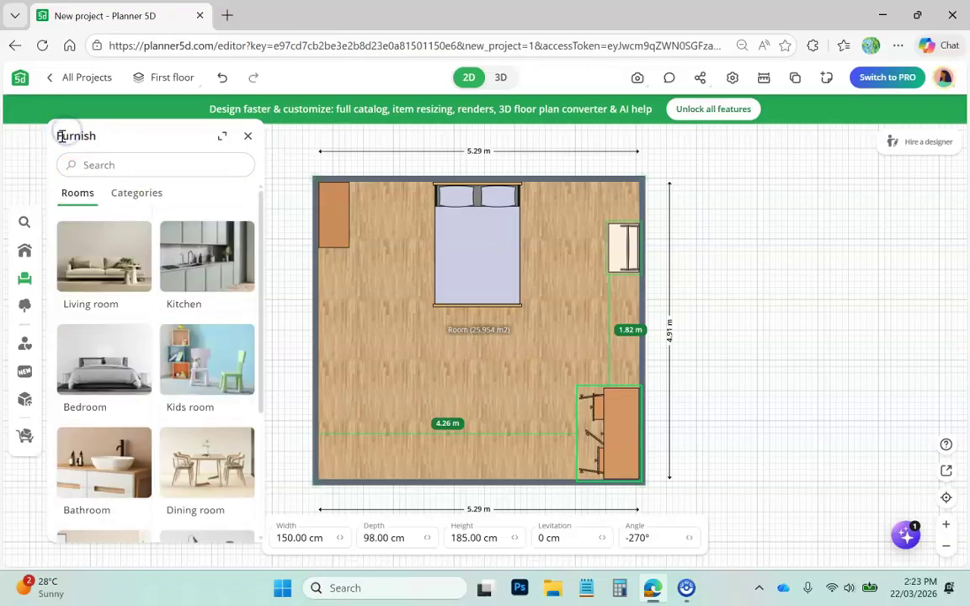
{"action": "left_click", "coordinate": [25, 251]}
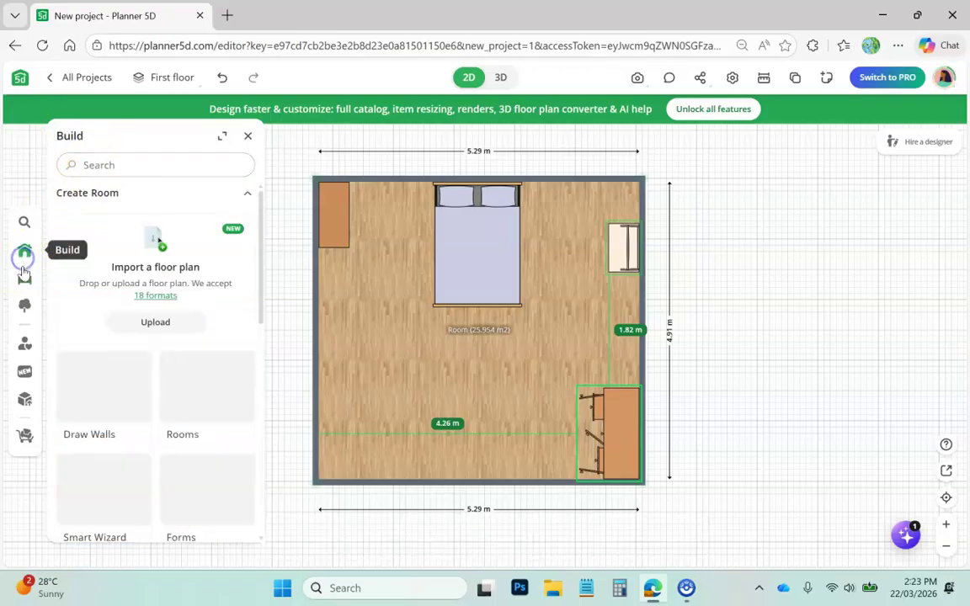
{"action": "scroll", "coordinate": [214, 416], "scroll_direction": "down", "scroll_amount": 2}
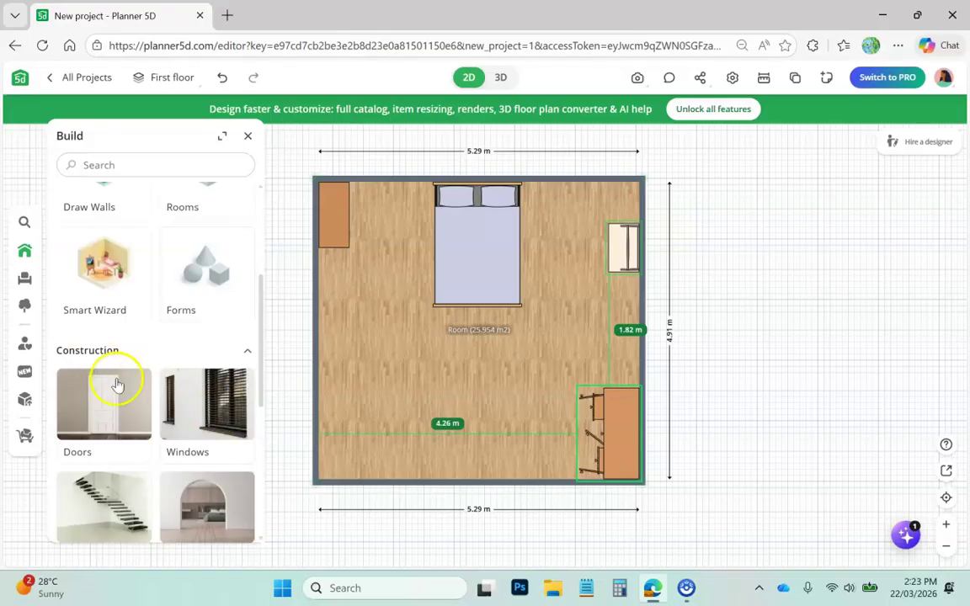
{"action": "scroll", "coordinate": [118, 385], "scroll_direction": "down", "scroll_amount": 1}
{"action": "left_click", "coordinate": [193, 325]}
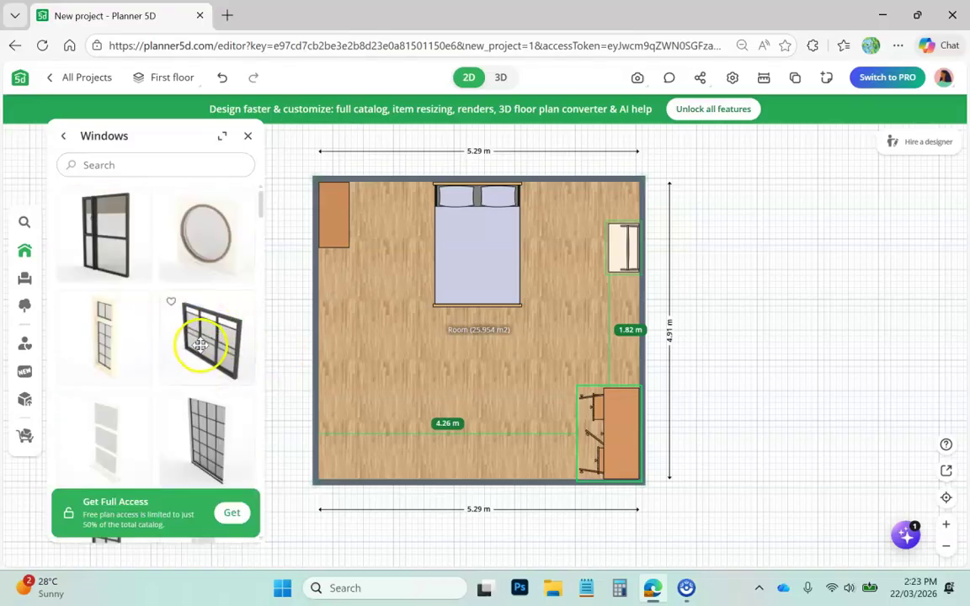
{"action": "scroll", "coordinate": [209, 390], "scroll_direction": "down", "scroll_amount": 5}
{"action": "scroll", "coordinate": [213, 377], "scroll_direction": "down", "scroll_amount": 4}
{"action": "left_click_drag", "start_coordinate": [217, 368], "coordinate": [341, 337]}
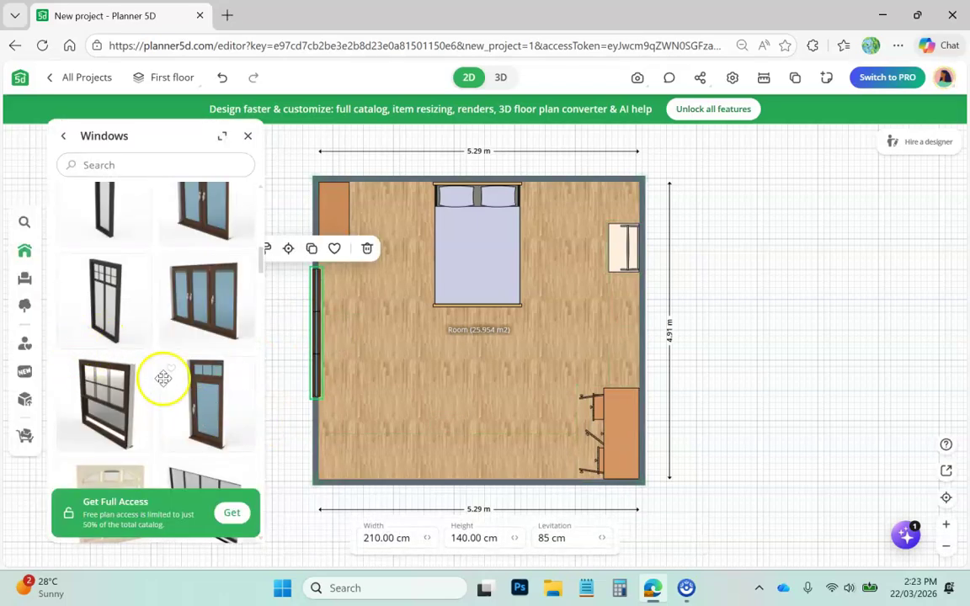
Add the 191 cm wide dark red double room door to the lower wall, near the room's lower-left corner.
{"action": "left_click", "coordinate": [64, 135]}
{"action": "left_click", "coordinate": [108, 336]}
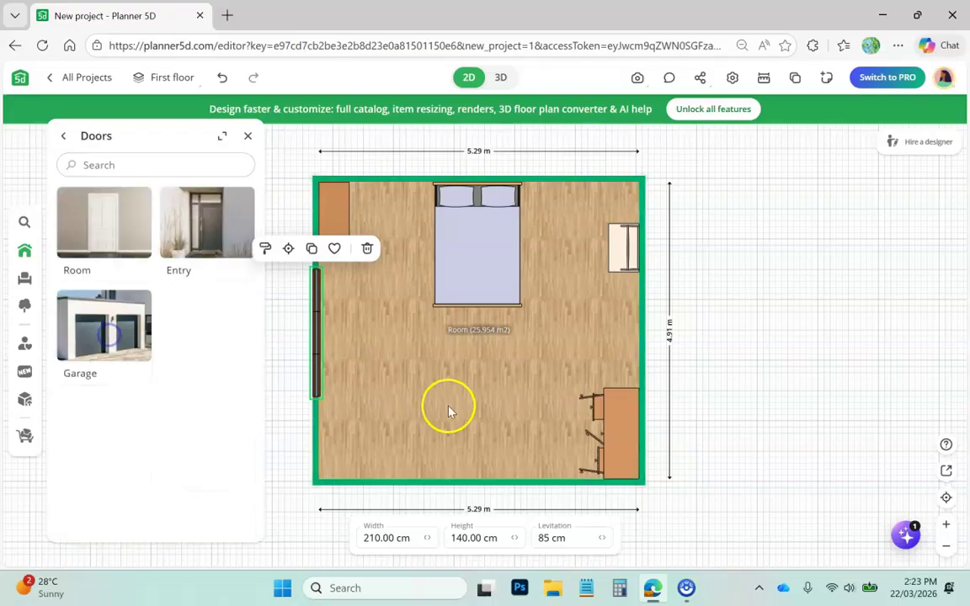
{"action": "left_click", "coordinate": [91, 242]}
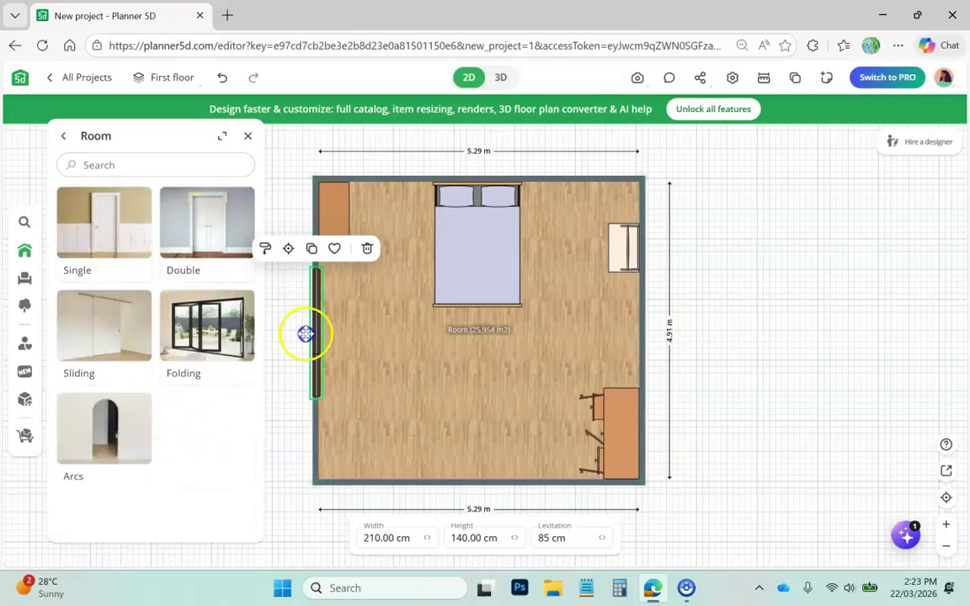
{"action": "left_click", "coordinate": [191, 219]}
{"action": "left_click_drag", "start_coordinate": [210, 232], "coordinate": [383, 479]}
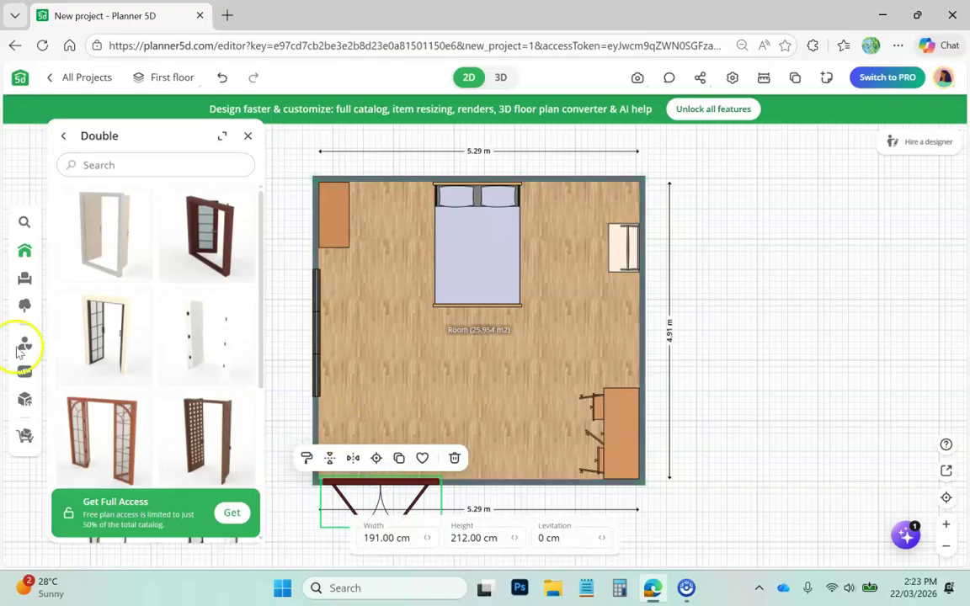
Browse the construction categories, the dining room chairs and the item search in the catalog, and close the catalog.
{"action": "left_click", "coordinate": [63, 136]}
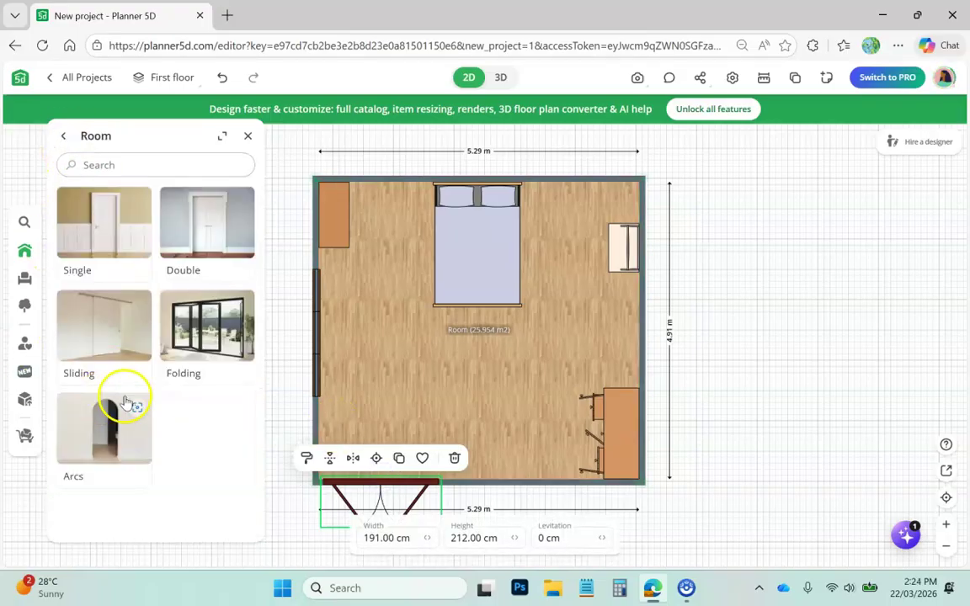
{"action": "left_click", "coordinate": [66, 140]}
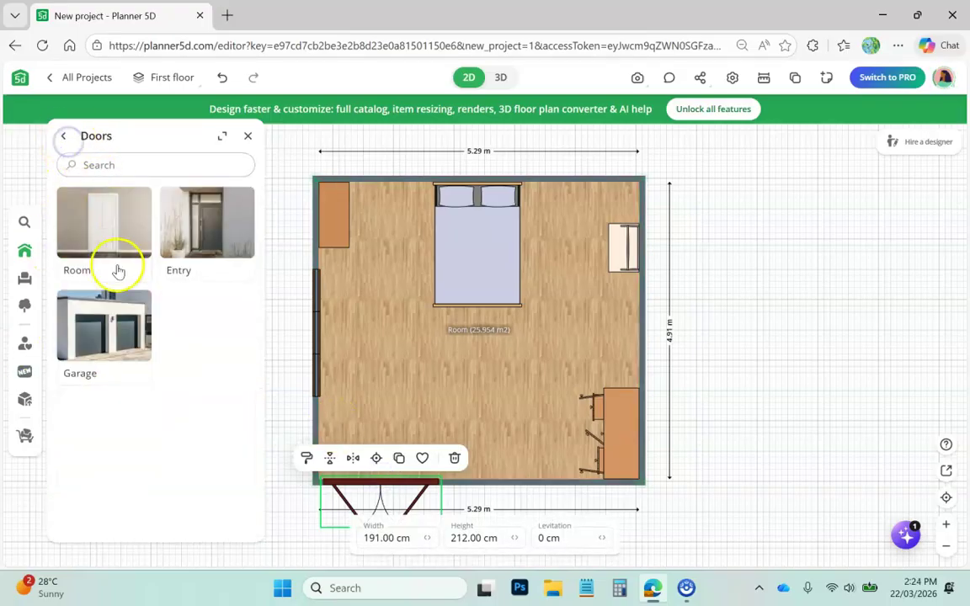
{"action": "left_click", "coordinate": [63, 137]}
{"action": "scroll", "coordinate": [217, 389], "scroll_direction": "down", "scroll_amount": 2}
{"action": "scroll", "coordinate": [223, 392], "scroll_direction": "down", "scroll_amount": 1}
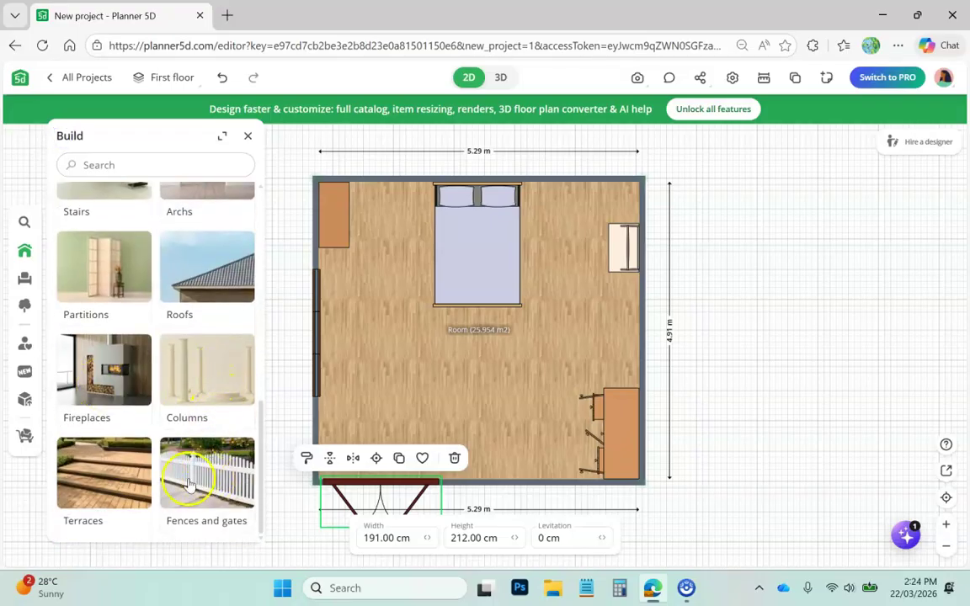
{"action": "left_click", "coordinate": [25, 276]}
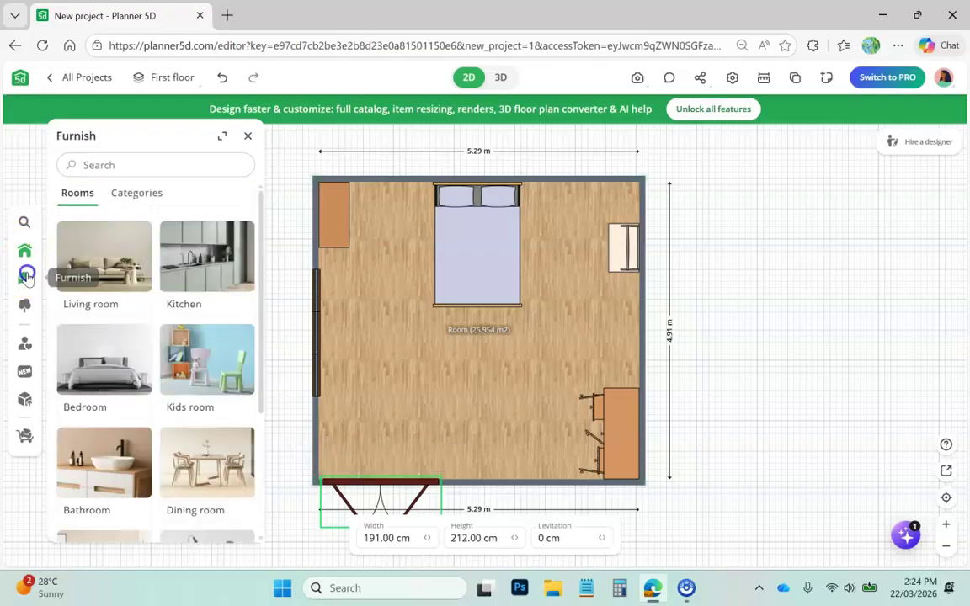
{"action": "scroll", "coordinate": [180, 380], "scroll_direction": "down", "scroll_amount": 2}
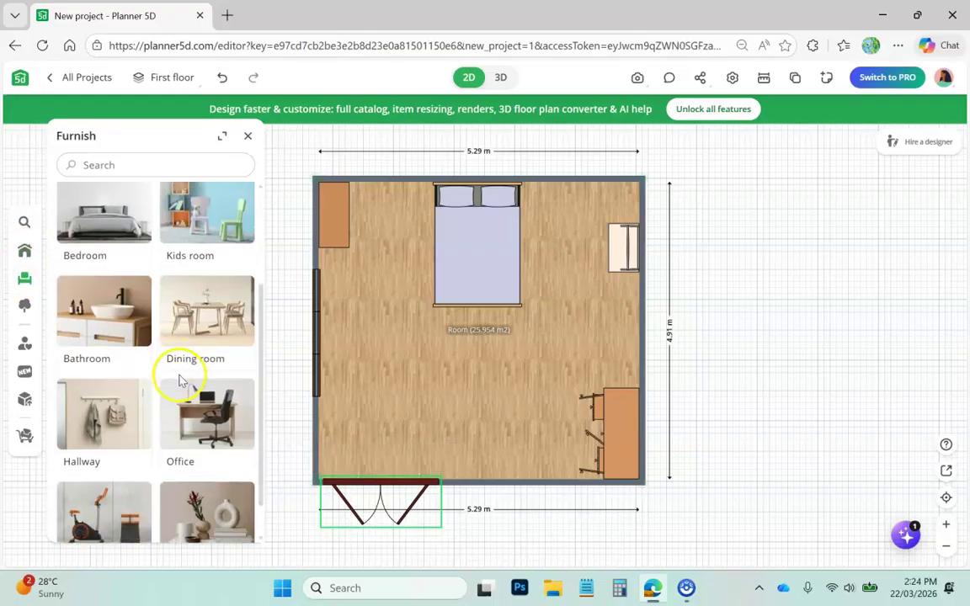
{"action": "left_click", "coordinate": [205, 329]}
{"action": "left_click", "coordinate": [209, 238]}
{"action": "scroll", "coordinate": [229, 362], "scroll_direction": "down", "scroll_amount": 5}
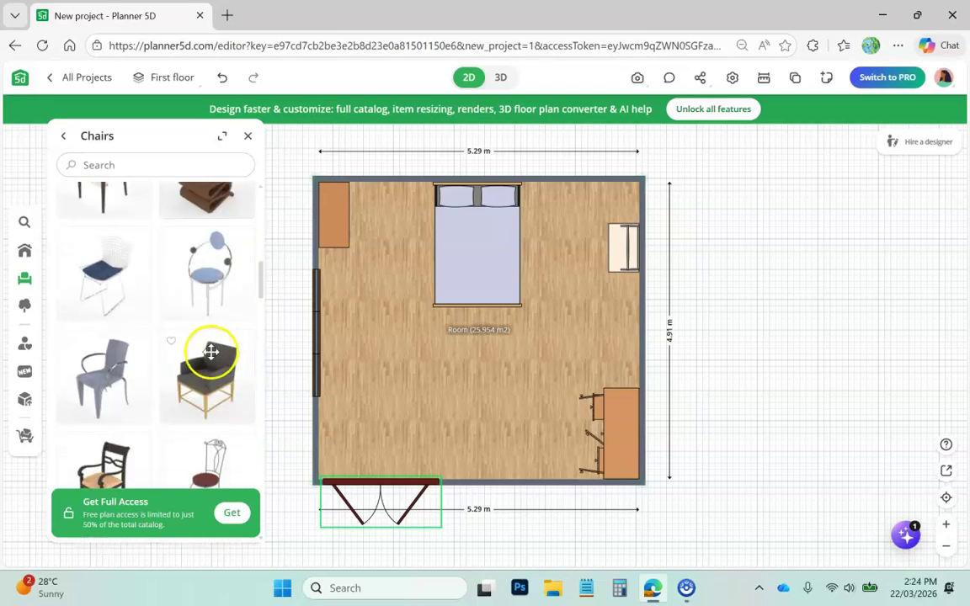
{"action": "left_click", "coordinate": [65, 136]}
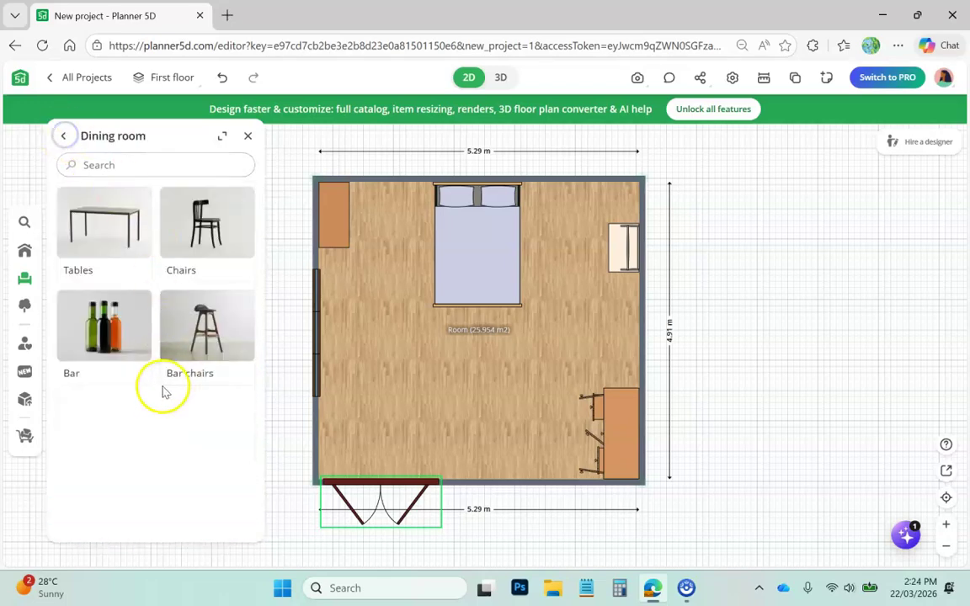
{"action": "left_click", "coordinate": [24, 256]}
{"action": "scroll", "coordinate": [207, 405], "scroll_direction": "down", "scroll_amount": 1}
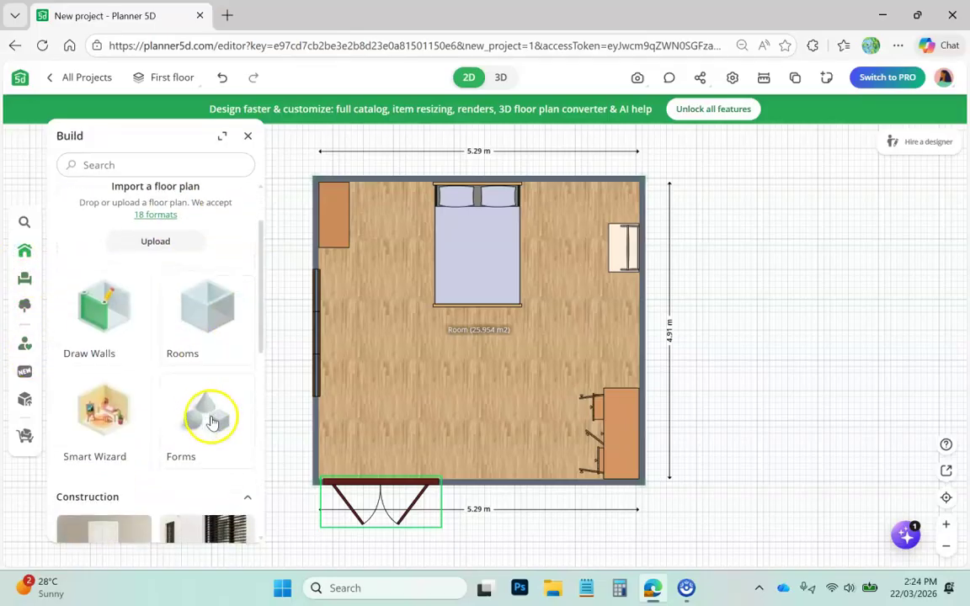
{"action": "scroll", "coordinate": [211, 422], "scroll_direction": "down", "scroll_amount": 7}
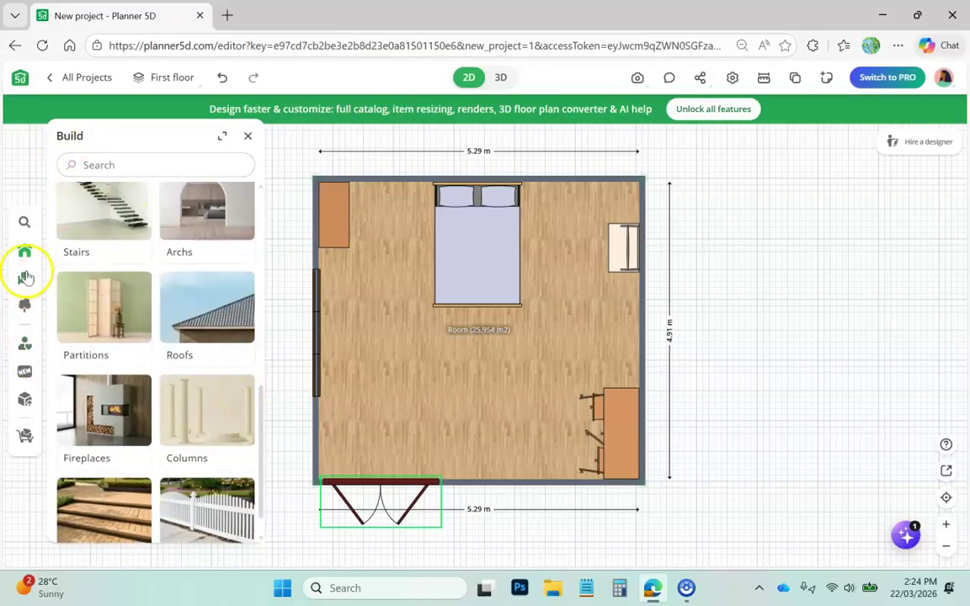
{"action": "left_click", "coordinate": [25, 222]}
{"action": "left_click", "coordinate": [511, 375]}
{"action": "left_click", "coordinate": [693, 330]}
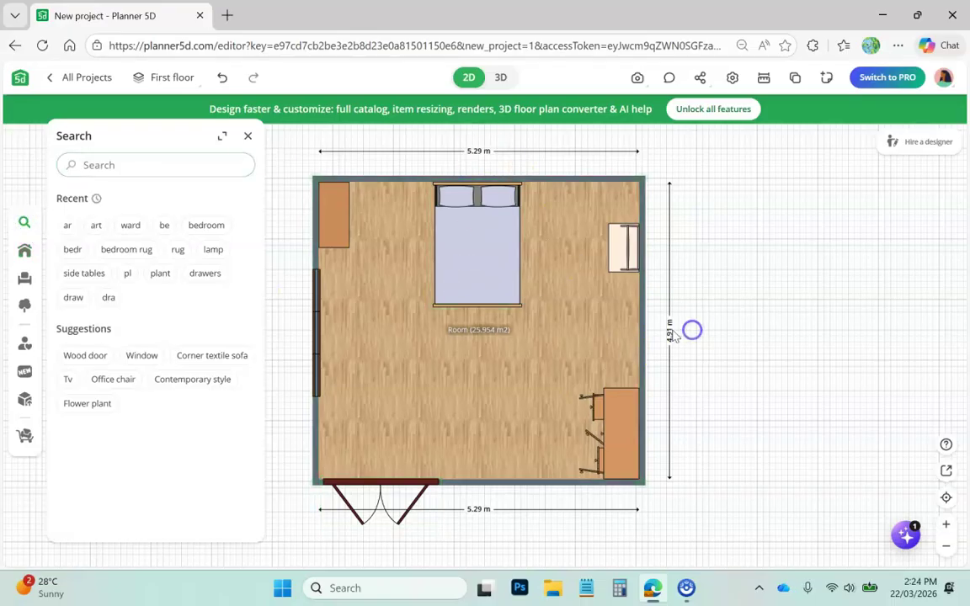
{"action": "left_click", "coordinate": [249, 137]}
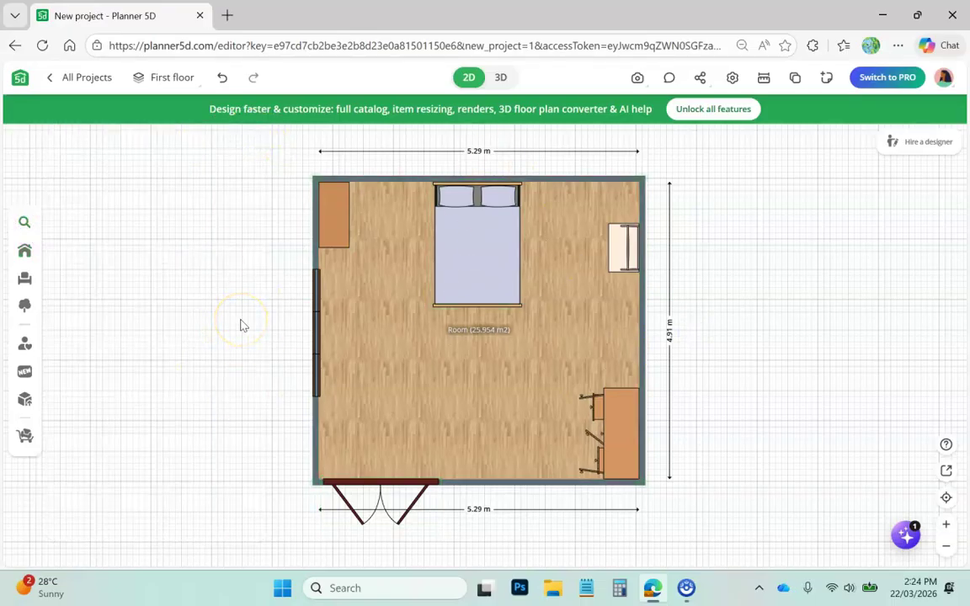
Inspect the furnished room in 3D from above and from an angle, and return to the 2D plan.
{"action": "left_click", "coordinate": [502, 79]}
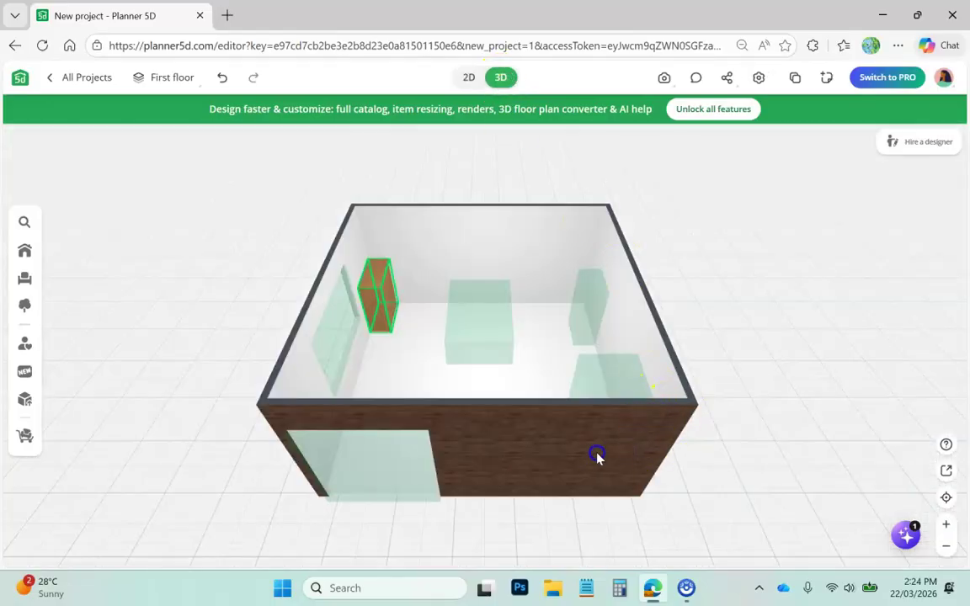
{"action": "left_click_drag", "start_coordinate": [541, 395], "coordinate": [436, 426]}
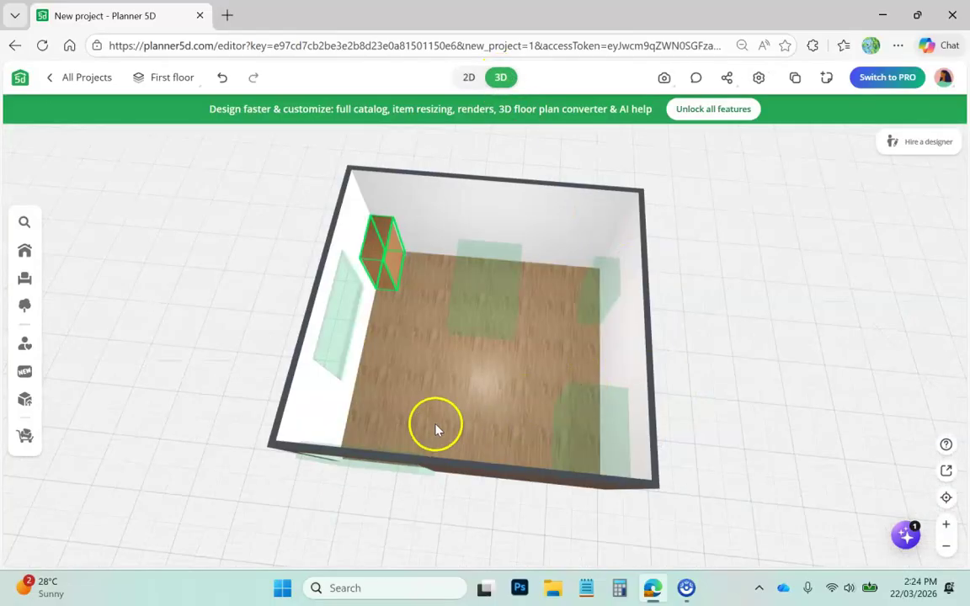
{"action": "left_click_drag", "start_coordinate": [600, 427], "coordinate": [343, 531]}
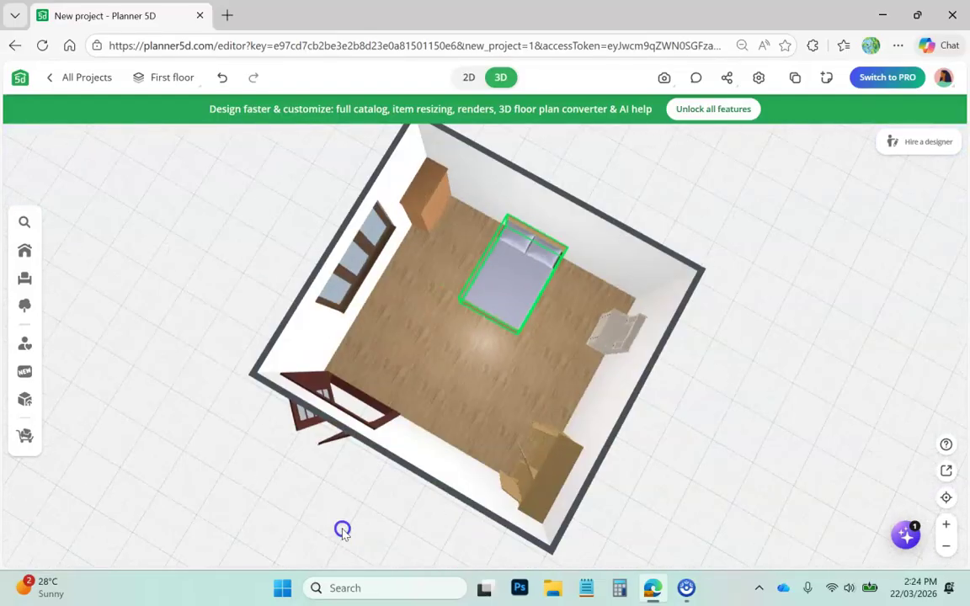
{"action": "left_click", "coordinate": [470, 76]}
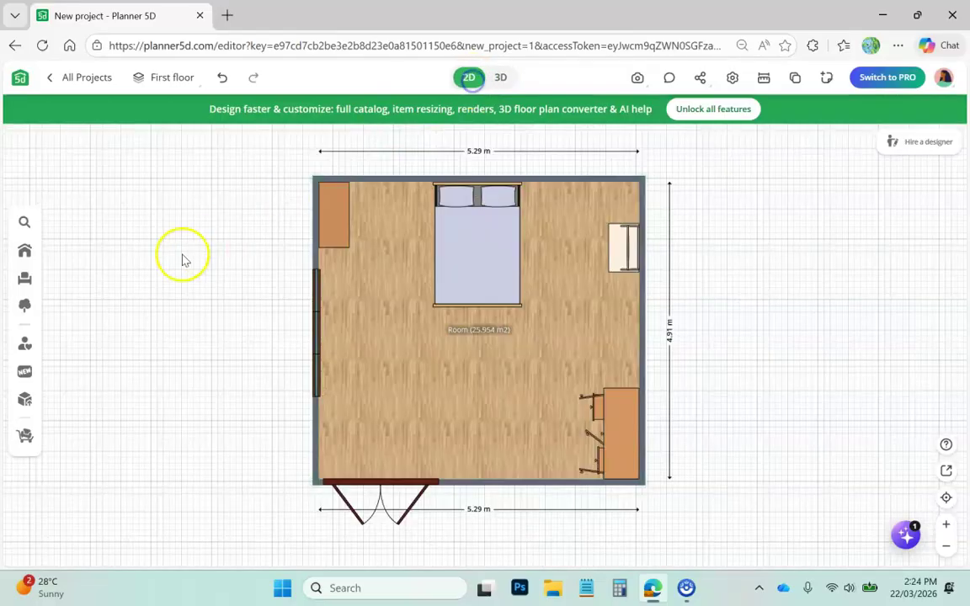
Apply the multicoloured triangle-pattern wallpaper to the room's indoor walls.
{"action": "left_click", "coordinate": [408, 180]}
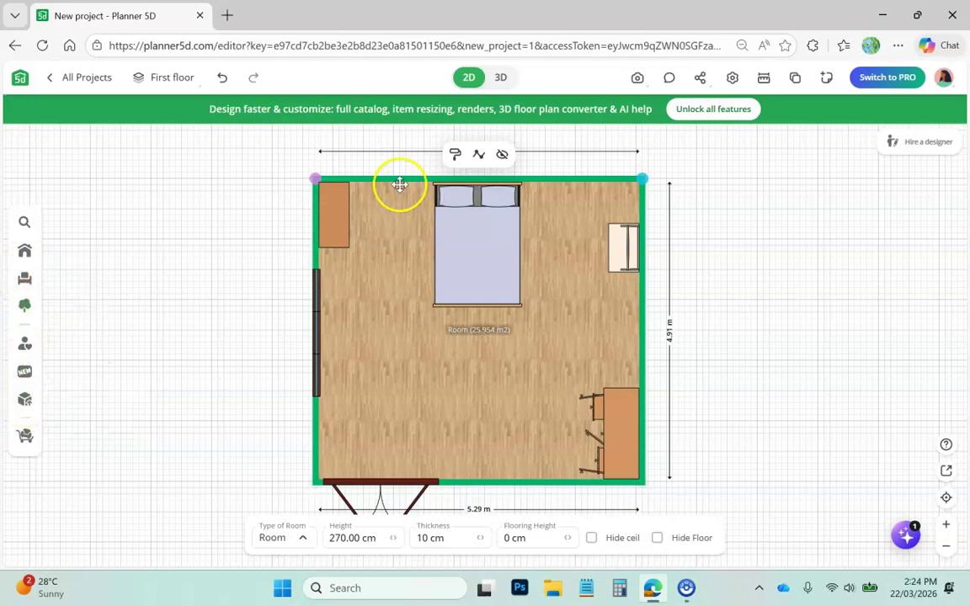
{"action": "left_click", "coordinate": [454, 156]}
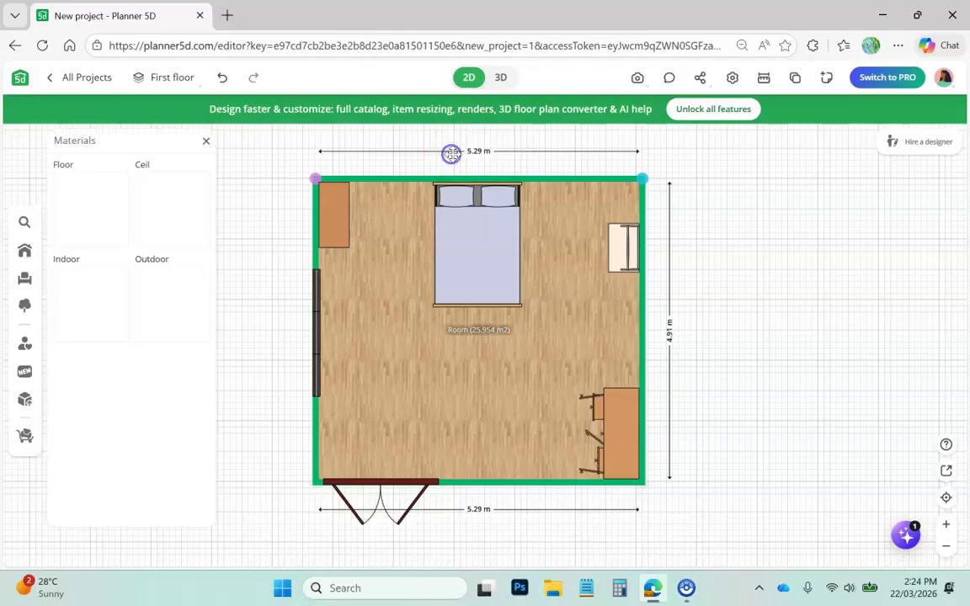
{"action": "left_click", "coordinate": [89, 314]}
{"action": "scroll", "coordinate": [99, 336], "scroll_direction": "down", "scroll_amount": 2}
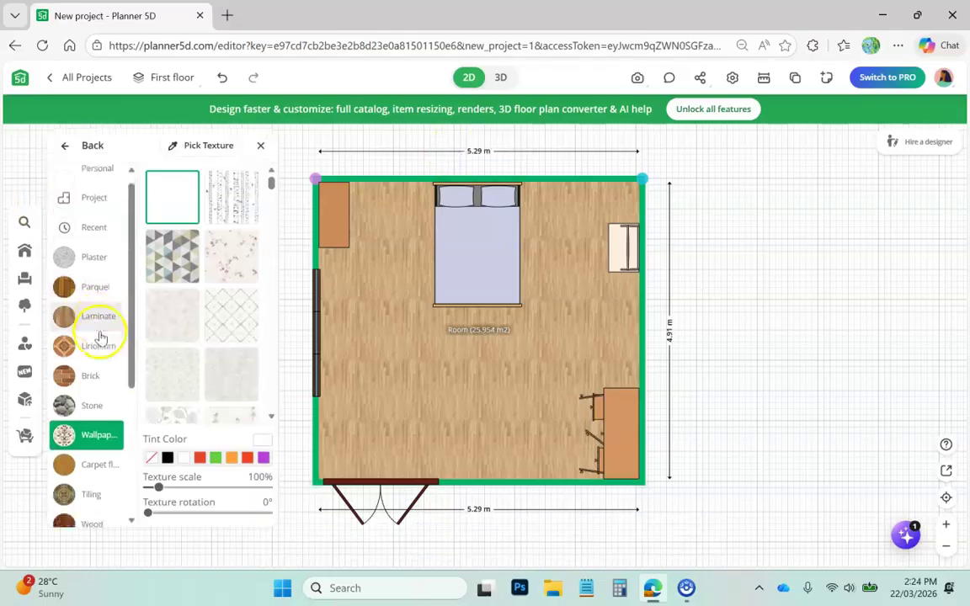
{"action": "scroll", "coordinate": [115, 246], "scroll_direction": "down", "scroll_amount": 3}
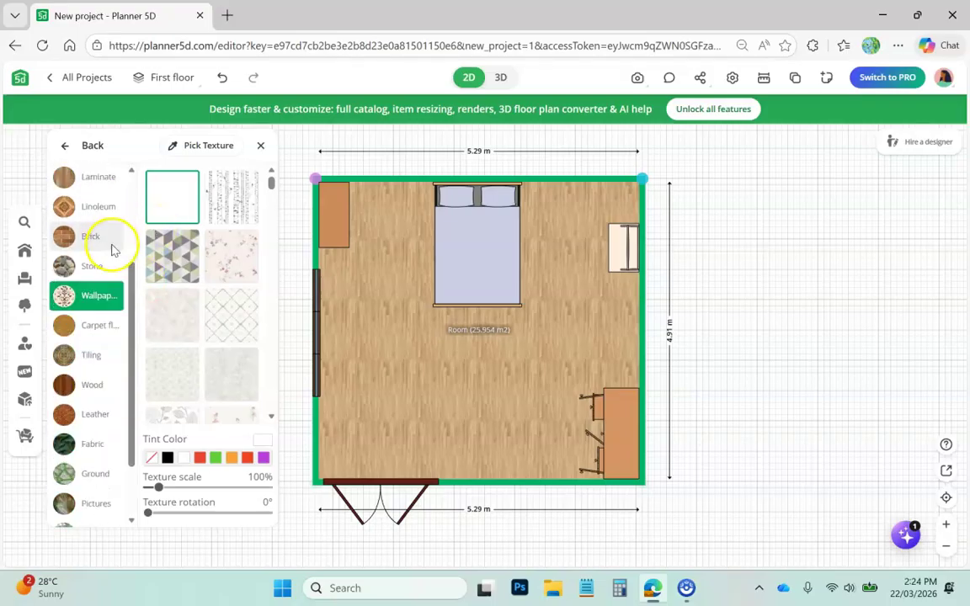
{"action": "left_click", "coordinate": [174, 265]}
{"action": "left_click", "coordinate": [237, 347]}
{"action": "left_click", "coordinate": [172, 261]}
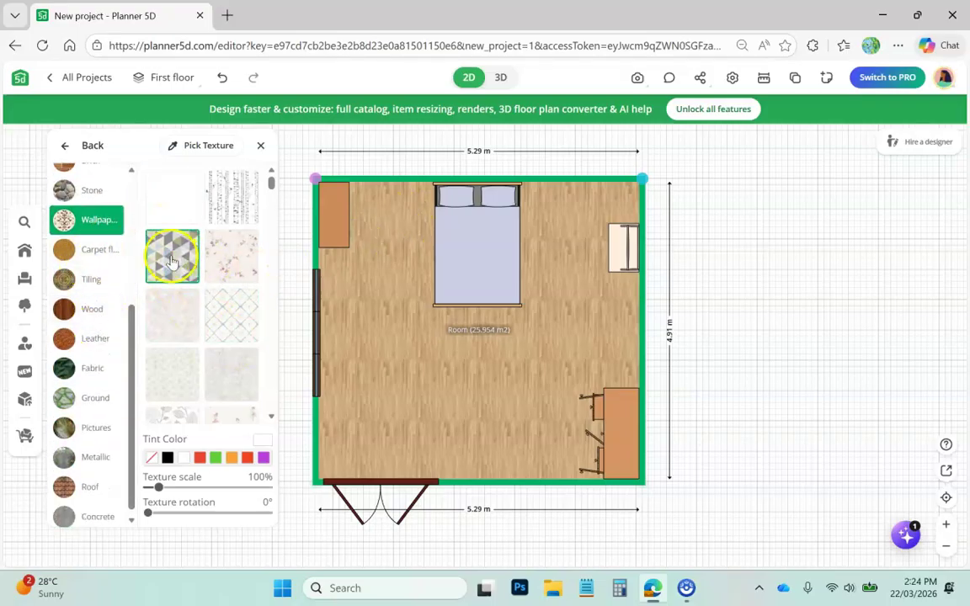
{"action": "scroll", "coordinate": [211, 307], "scroll_direction": "down", "scroll_amount": 3}
{"action": "scroll", "coordinate": [212, 307], "scroll_direction": "down", "scroll_amount": 2}
{"action": "left_click", "coordinate": [85, 148]}
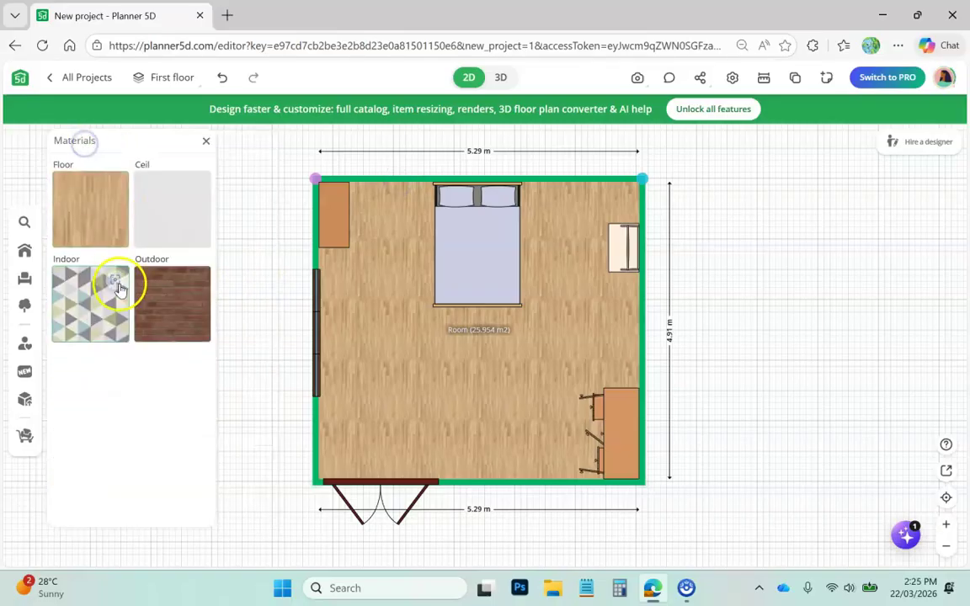
Cover the room's floor with the blue wavy-patterned carpet flooring and set its tint color to purple.
{"action": "left_click", "coordinate": [84, 208]}
{"action": "scroll", "coordinate": [220, 350], "scroll_direction": "down", "scroll_amount": 5}
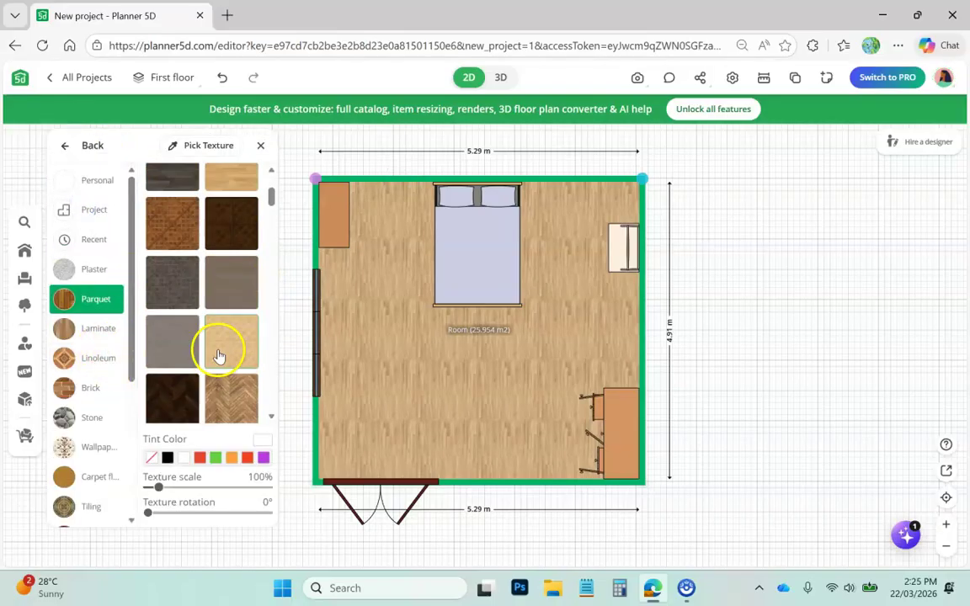
{"action": "scroll", "coordinate": [109, 379], "scroll_direction": "down", "scroll_amount": 3}
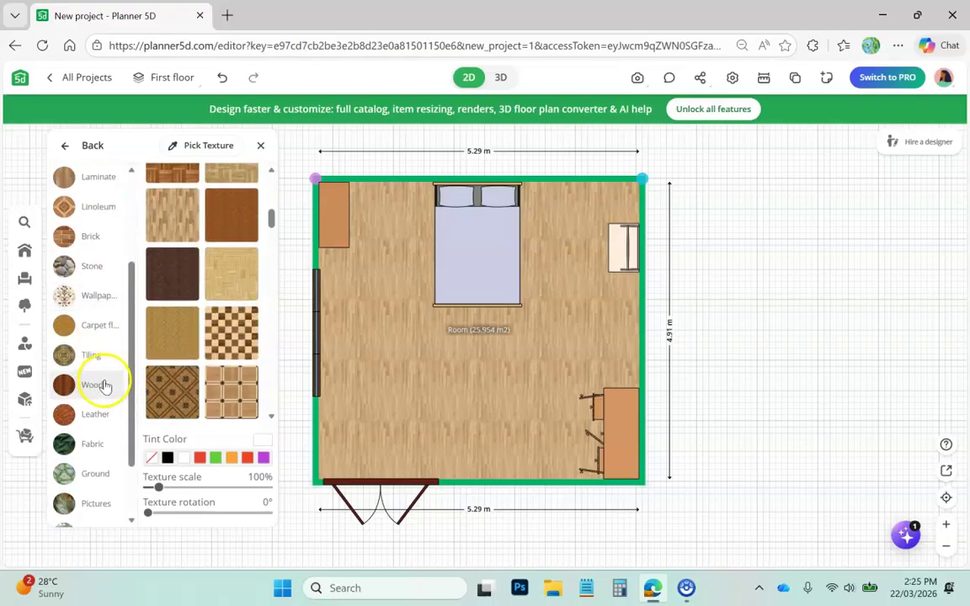
{"action": "left_click", "coordinate": [97, 327]}
{"action": "left_click", "coordinate": [234, 319]}
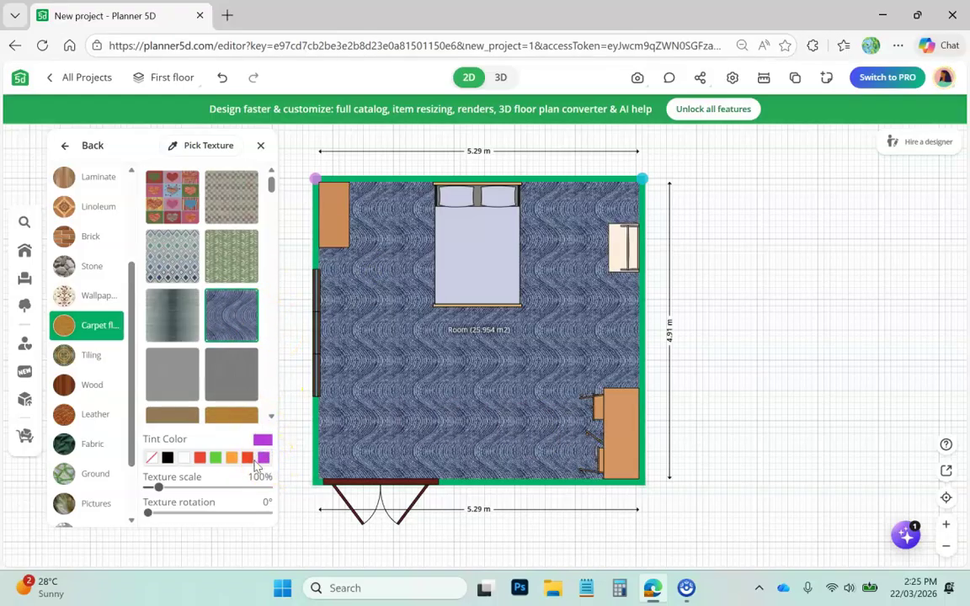
{"action": "left_click", "coordinate": [268, 456]}
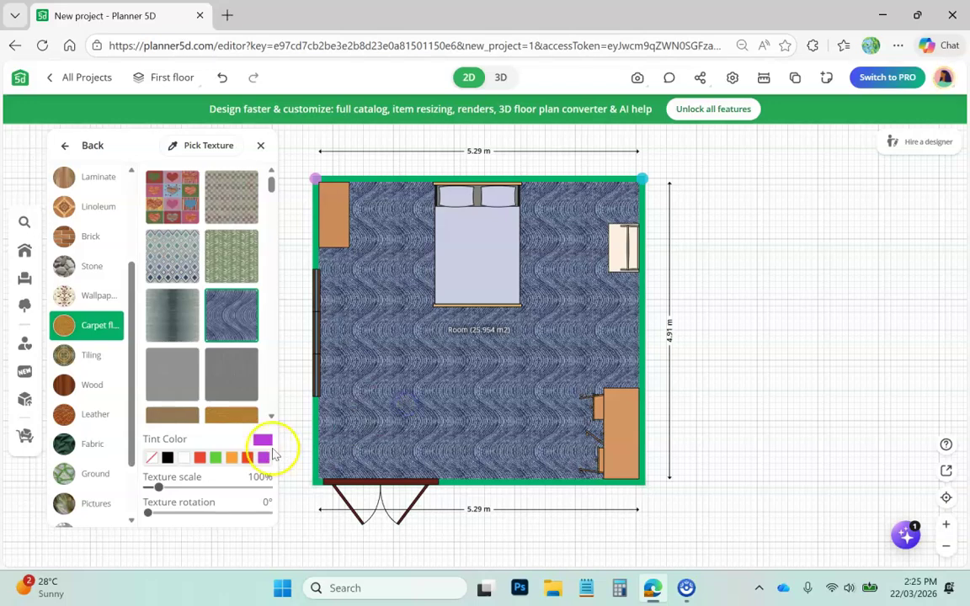
{"action": "left_click", "coordinate": [479, 379]}
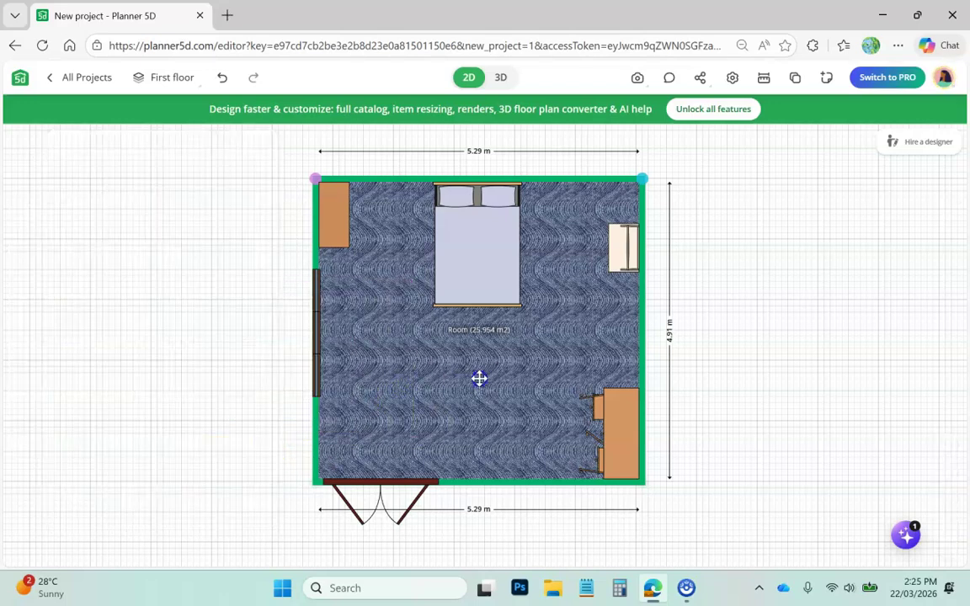
{"action": "left_click", "coordinate": [364, 369]}
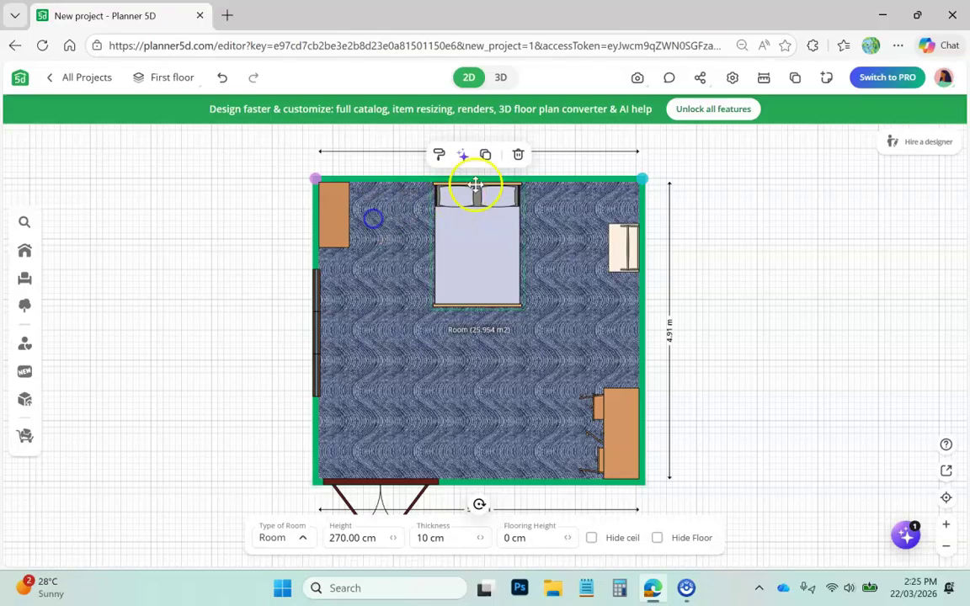
Browse the fabric and picture textures available for the room's ceiling.
{"action": "left_click", "coordinate": [437, 155]}
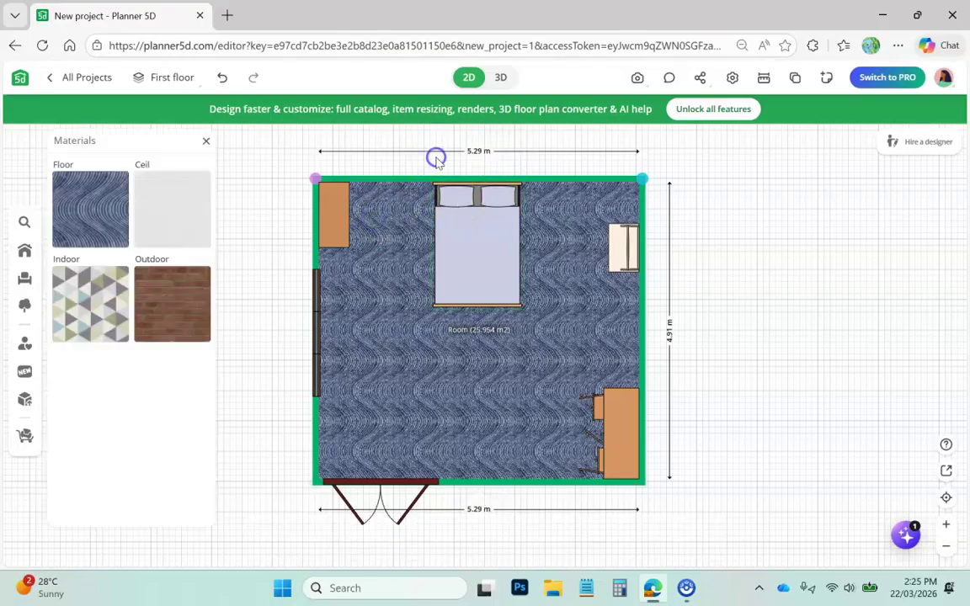
{"action": "left_click", "coordinate": [191, 205]}
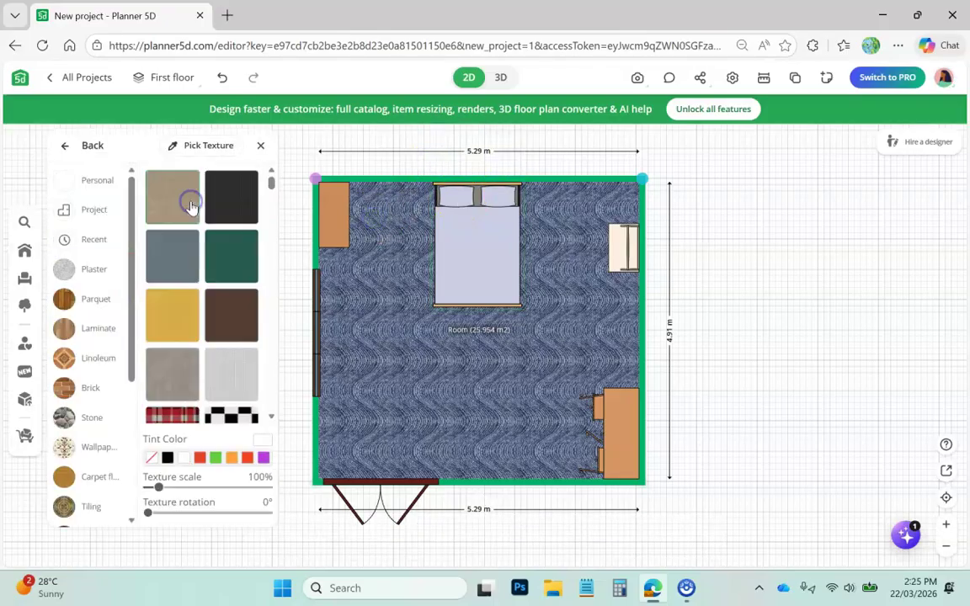
{"action": "scroll", "coordinate": [236, 392], "scroll_direction": "down", "scroll_amount": 2}
{"action": "scroll", "coordinate": [249, 392], "scroll_direction": "down", "scroll_amount": 5}
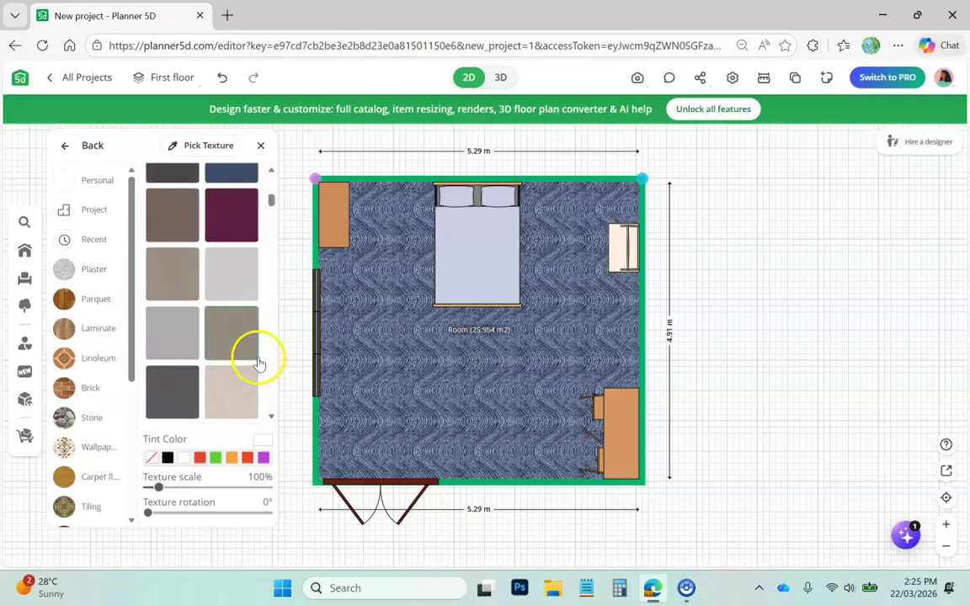
{"action": "scroll", "coordinate": [98, 383], "scroll_direction": "down", "scroll_amount": 1}
{"action": "scroll", "coordinate": [98, 383], "scroll_direction": "down", "scroll_amount": 5}
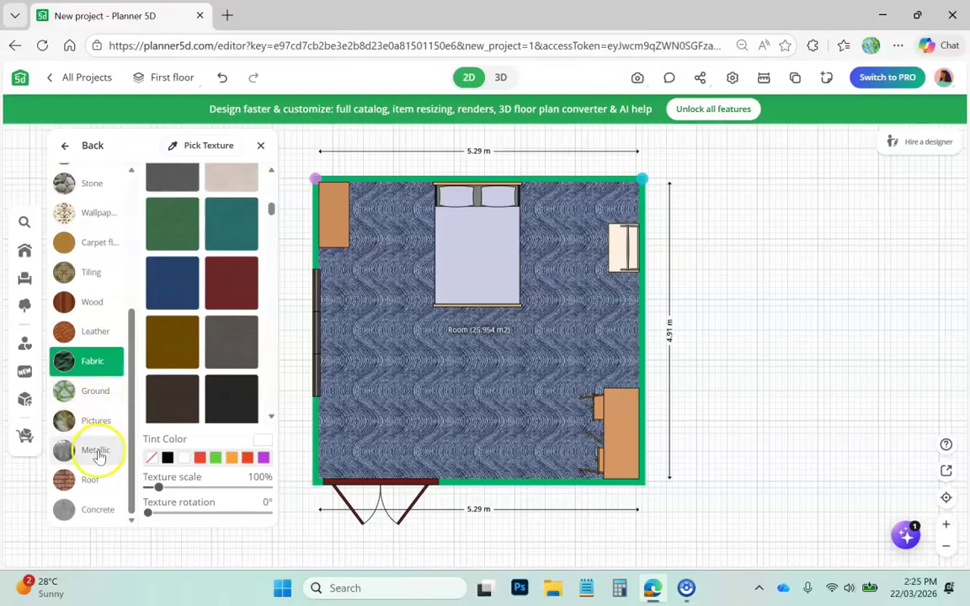
{"action": "left_click", "coordinate": [95, 422]}
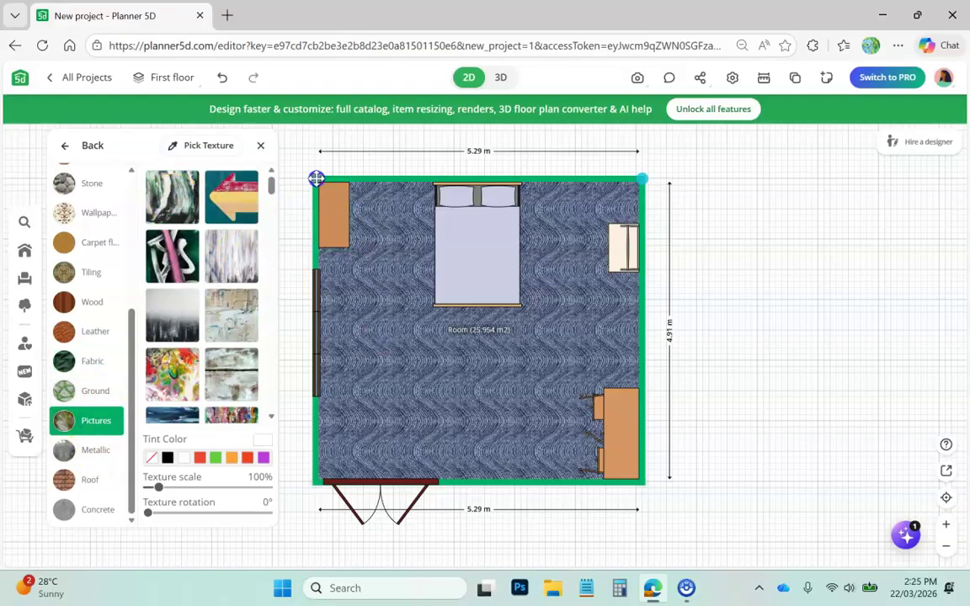
Nudge the room's right wall slightly inward so that the room is 5.28 m wide.
{"action": "left_click", "coordinate": [641, 294]}
{"action": "left_click_drag", "start_coordinate": [644, 314], "coordinate": [639, 315]}
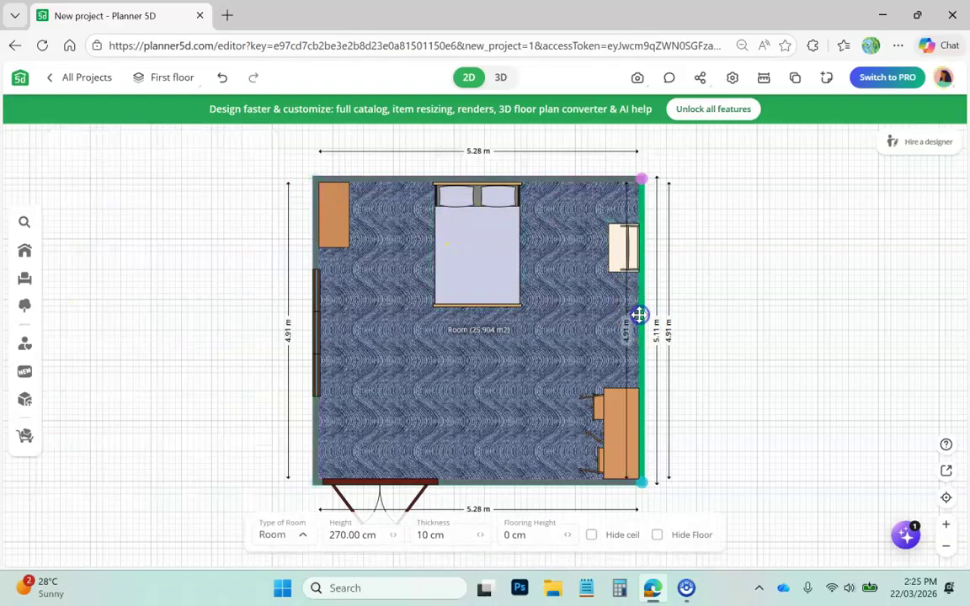
Apply the teal picture texture with the yellow and pink arrow to the room's indoor walls.
{"action": "left_click", "coordinate": [400, 234]}
{"action": "left_click", "coordinate": [450, 154]}
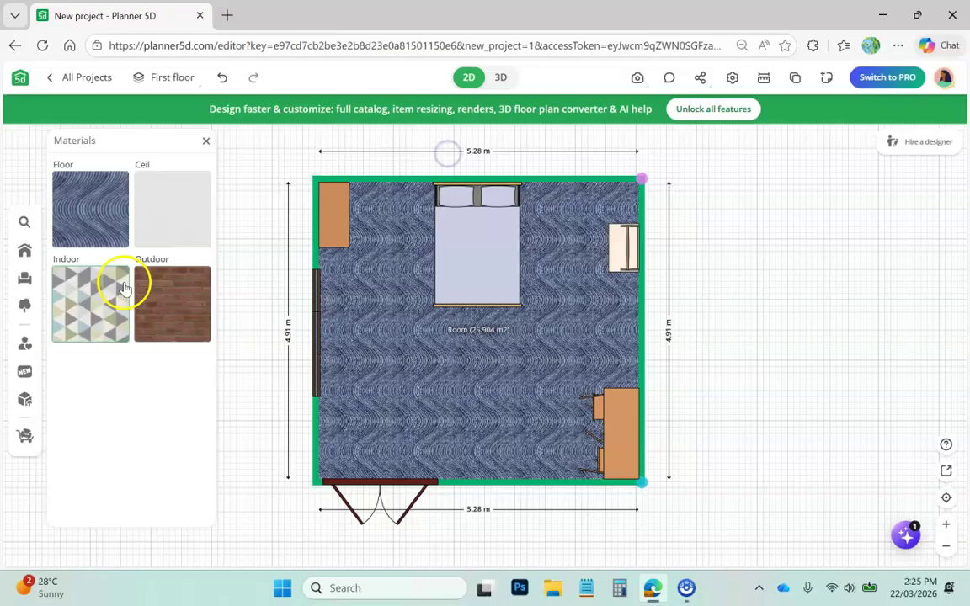
{"action": "left_click", "coordinate": [92, 318]}
{"action": "scroll", "coordinate": [91, 392], "scroll_direction": "down", "scroll_amount": 3}
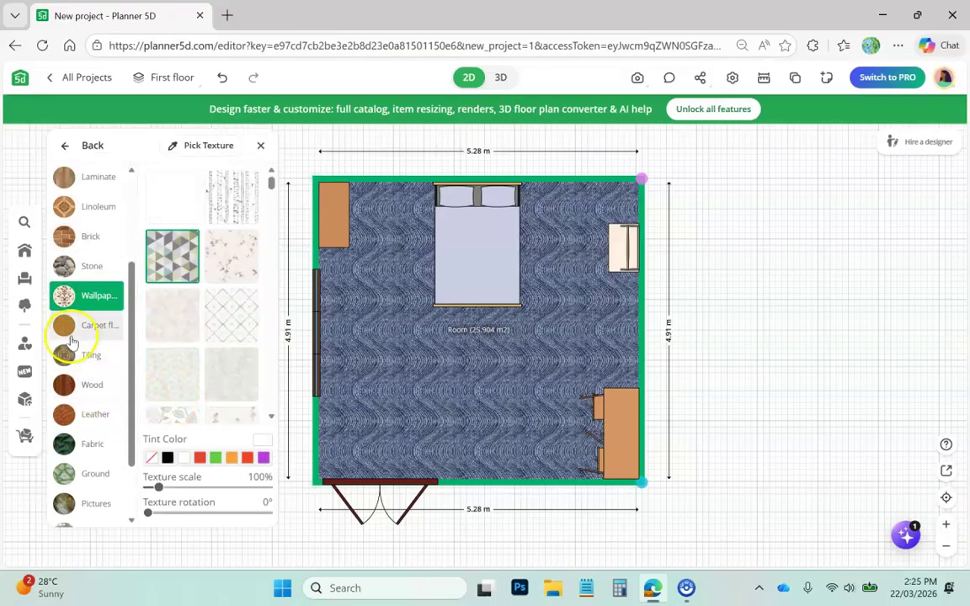
{"action": "scroll", "coordinate": [89, 366], "scroll_direction": "down", "scroll_amount": 2}
{"action": "left_click", "coordinate": [95, 390]}
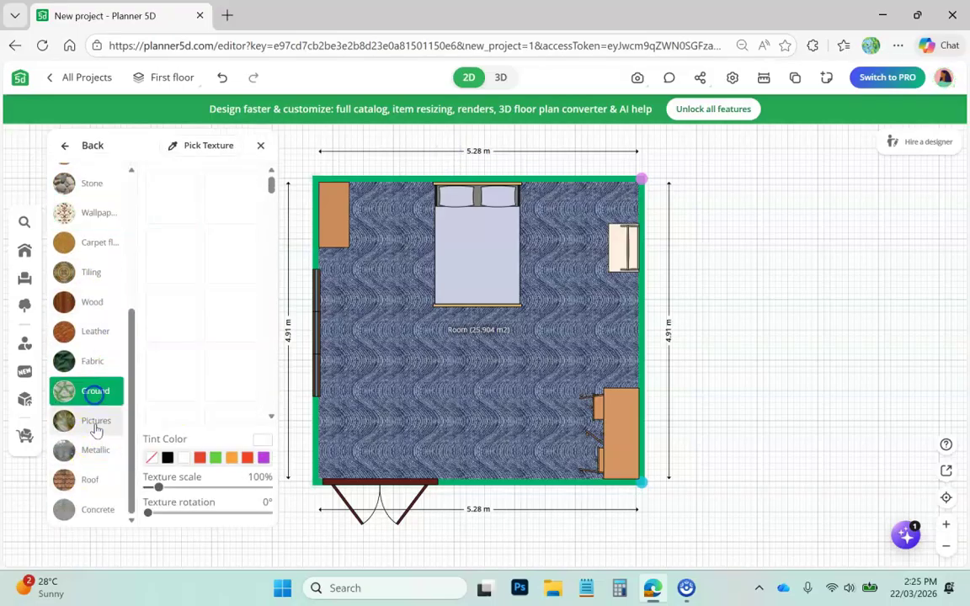
{"action": "left_click", "coordinate": [96, 426]}
{"action": "left_click", "coordinate": [640, 298]}
{"action": "left_click", "coordinate": [225, 192]}
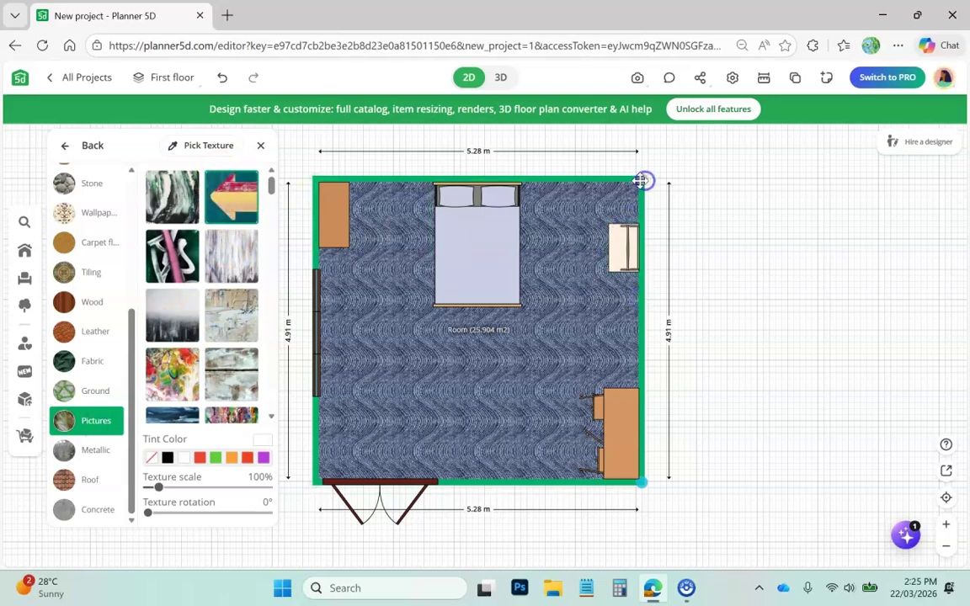
{"action": "left_click", "coordinate": [642, 301]}
Inspect the picture-covered walls and purple floor in 3D from several angles, and return to the 2D plan.
{"action": "left_click", "coordinate": [501, 79]}
{"action": "left_click_drag", "start_coordinate": [735, 320], "coordinate": [290, 354]}
{"action": "left_click_drag", "start_coordinate": [390, 345], "coordinate": [461, 397]}
{"action": "left_click_drag", "start_coordinate": [675, 469], "coordinate": [517, 392]}
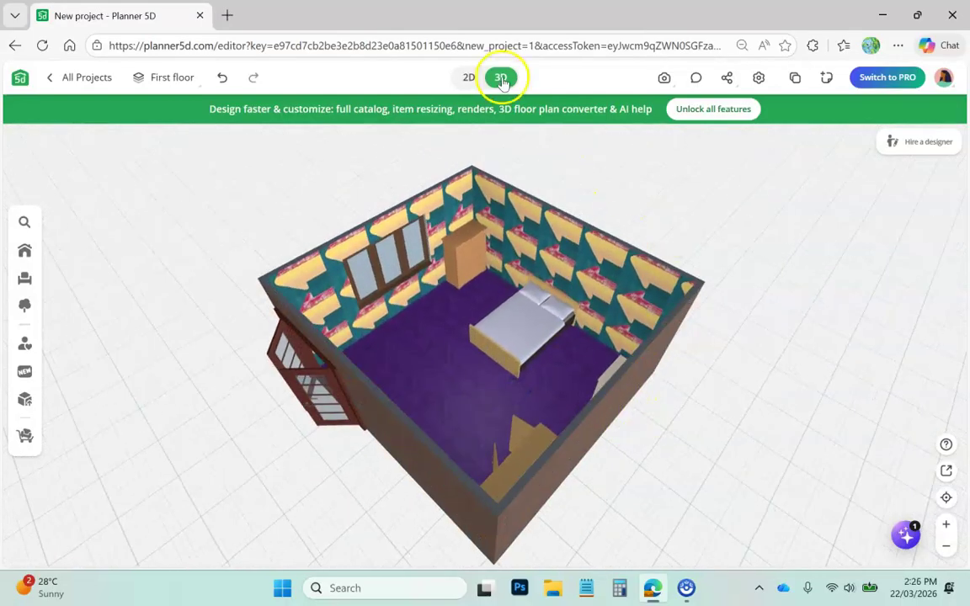
{"action": "left_click", "coordinate": [461, 80]}
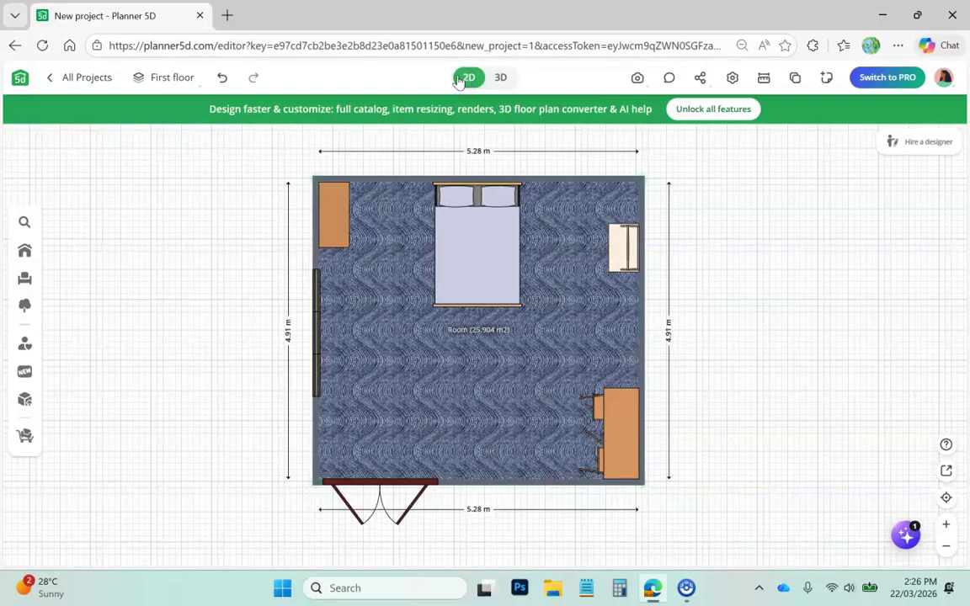
Delete the room itself from the plan, keeping its furniture, window and double door.
{"action": "left_click_drag", "start_coordinate": [427, 411], "coordinate": [432, 409]}
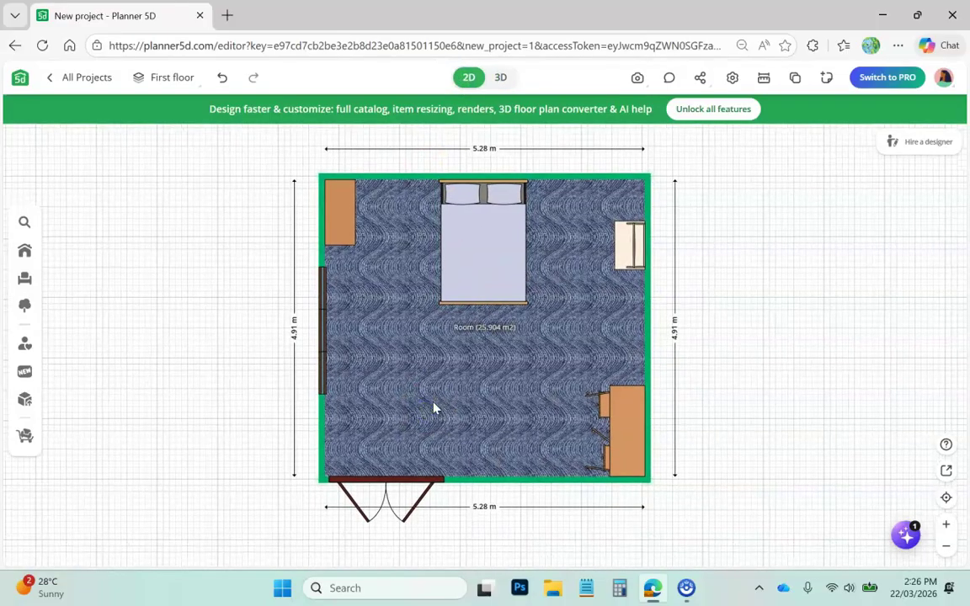
{"action": "key", "text": "Delete"}
{"action": "left_click", "coordinate": [441, 382]}
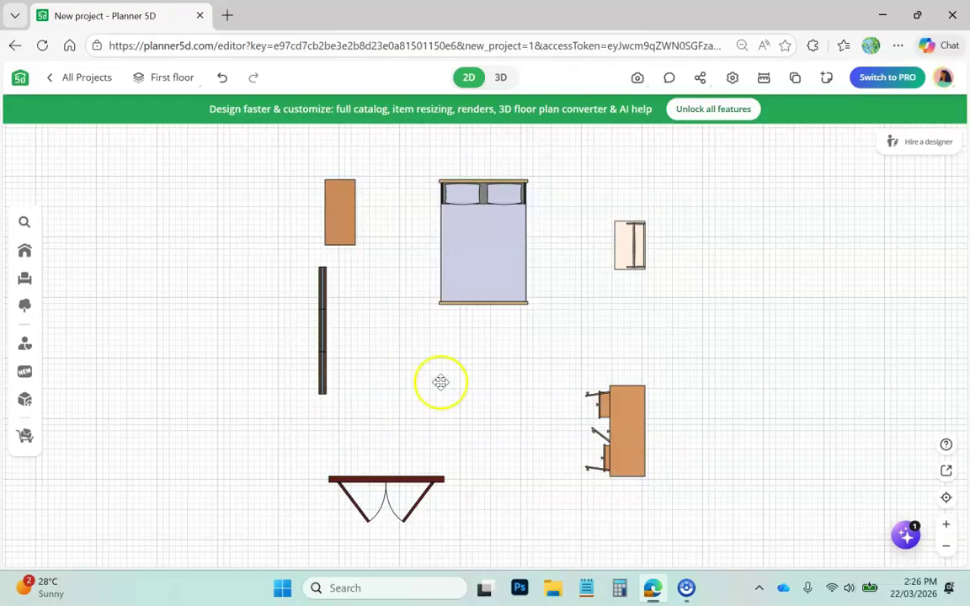
Select the double bed in the plan, and leave the editor for the previous page.
{"action": "left_click", "coordinate": [451, 260]}
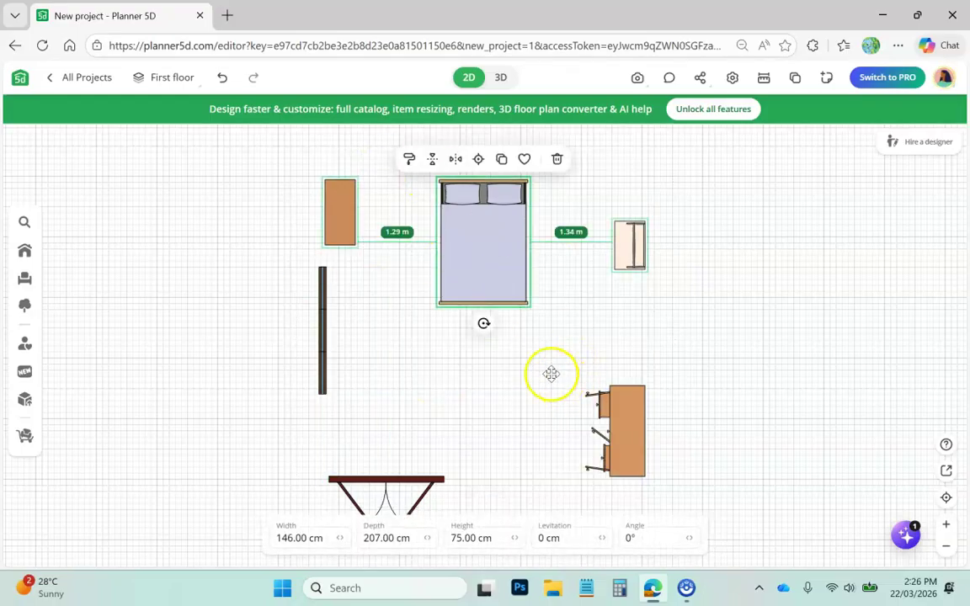
{"action": "left_click", "coordinate": [13, 45]}
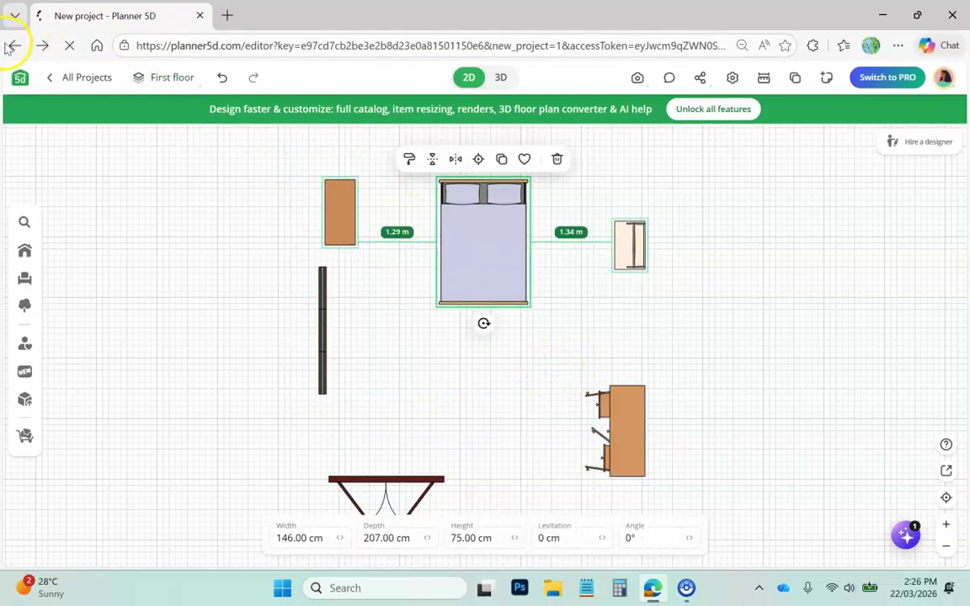